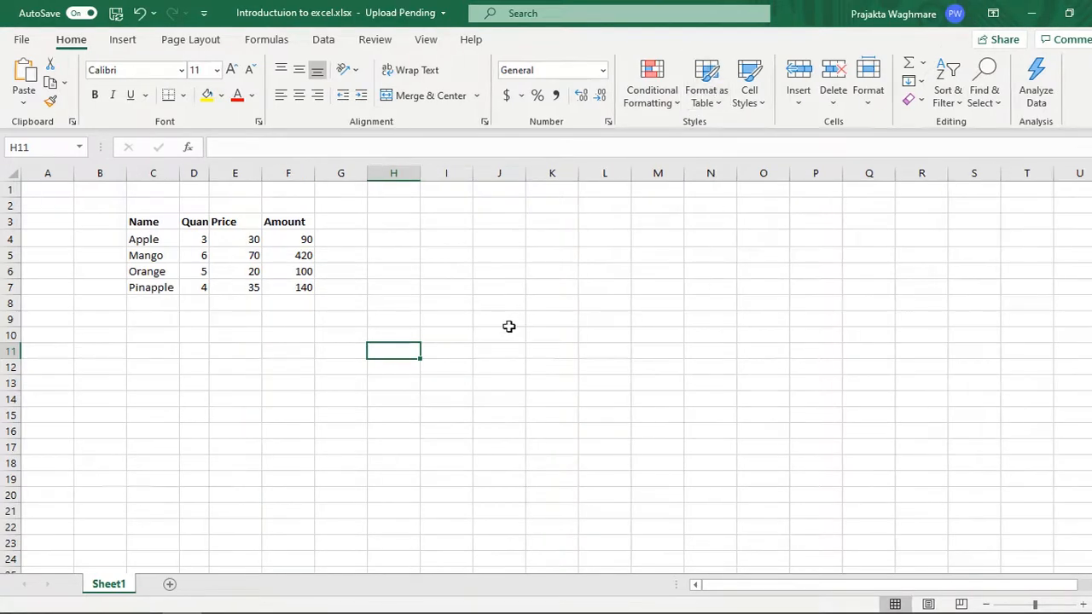
key(Right)
key(Right)
key(Up)
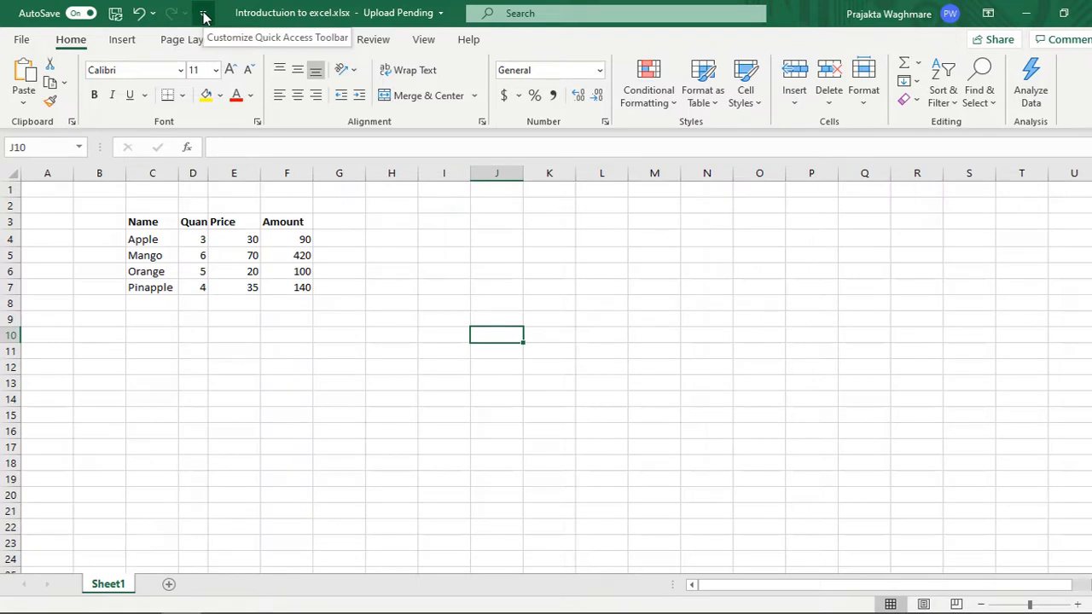
- Add the New command to the Quick Access Toolbar
click(204, 16)
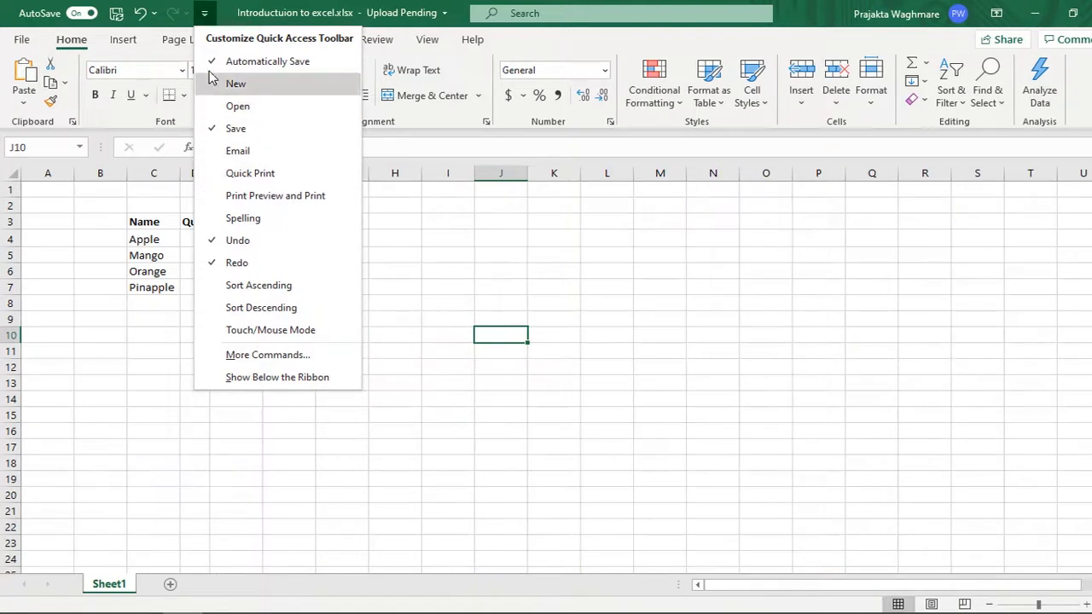
click(213, 128)
click(213, 87)
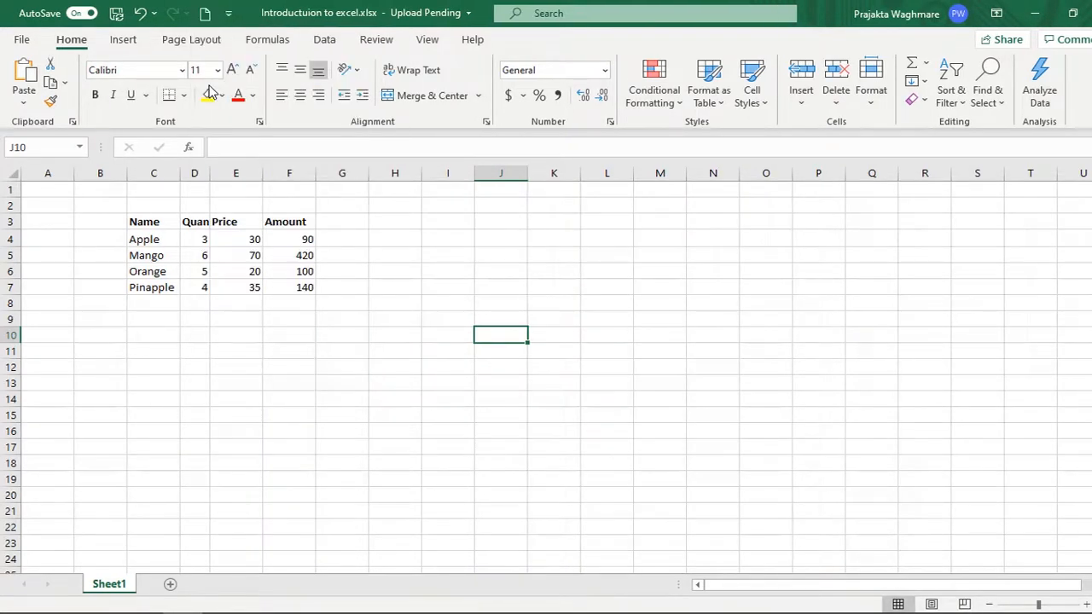
- Create a blank workbook with the quick-access New command and minimize its window
click(205, 14)
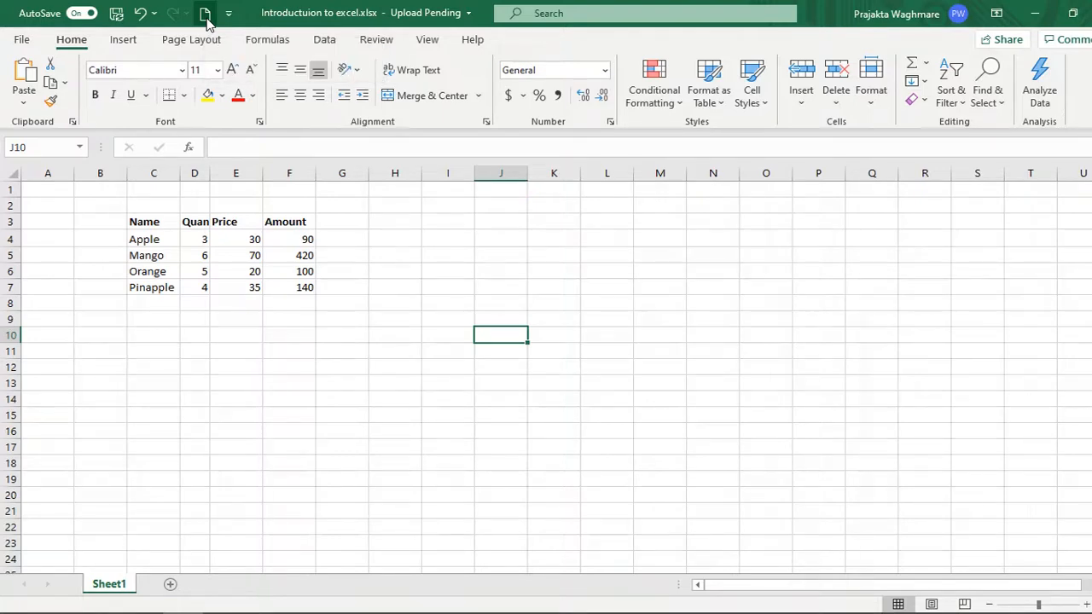
click(1032, 14)
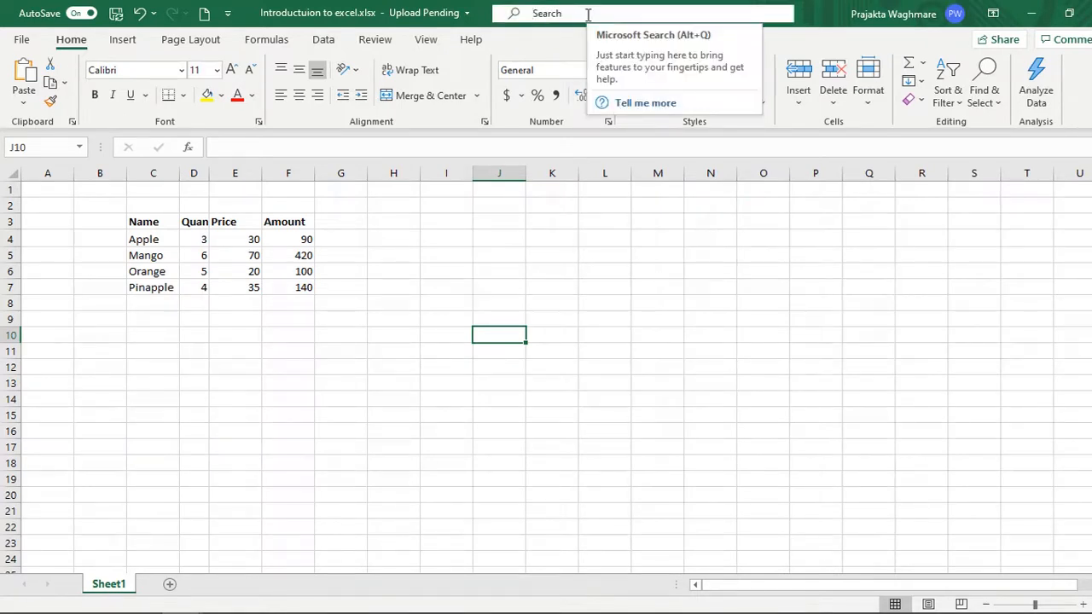
click(582, 11)
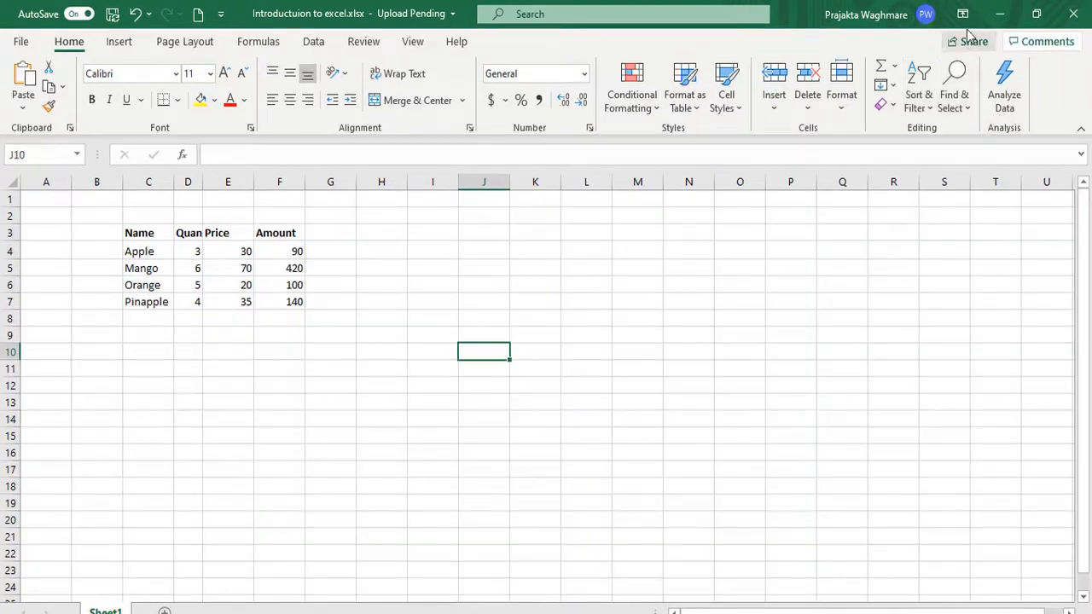
- Auto-hide the ribbon, and switch its display option to Show Tabs
click(963, 15)
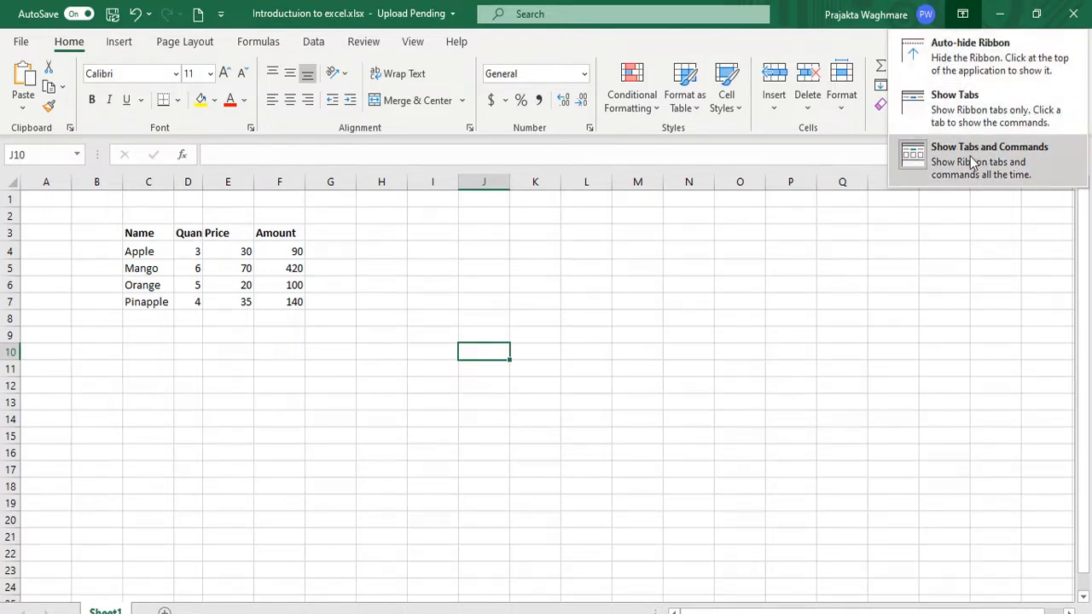
click(970, 64)
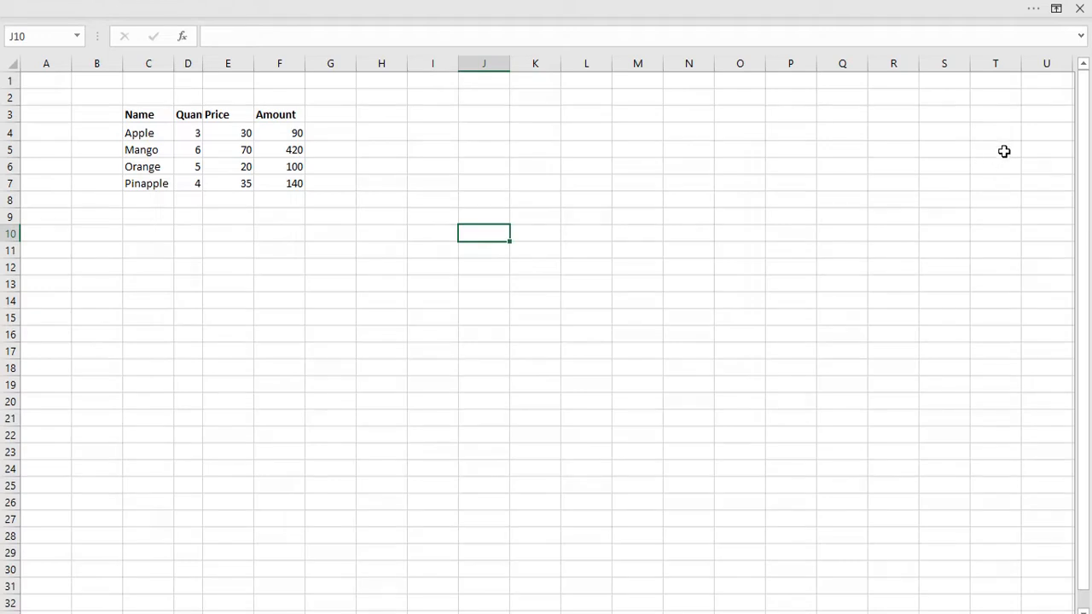
click(1057, 8)
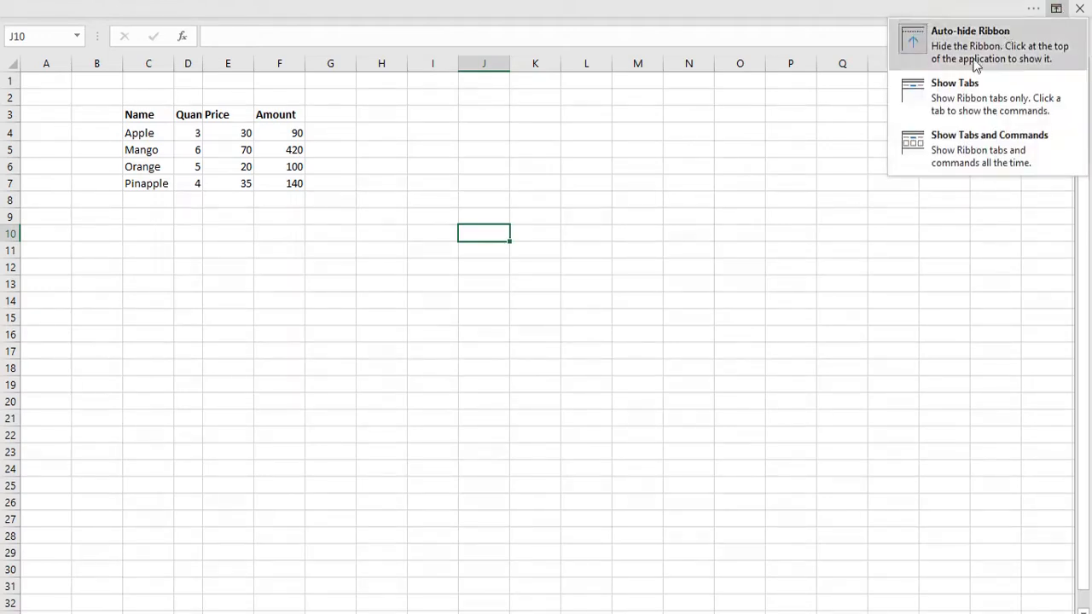
click(968, 97)
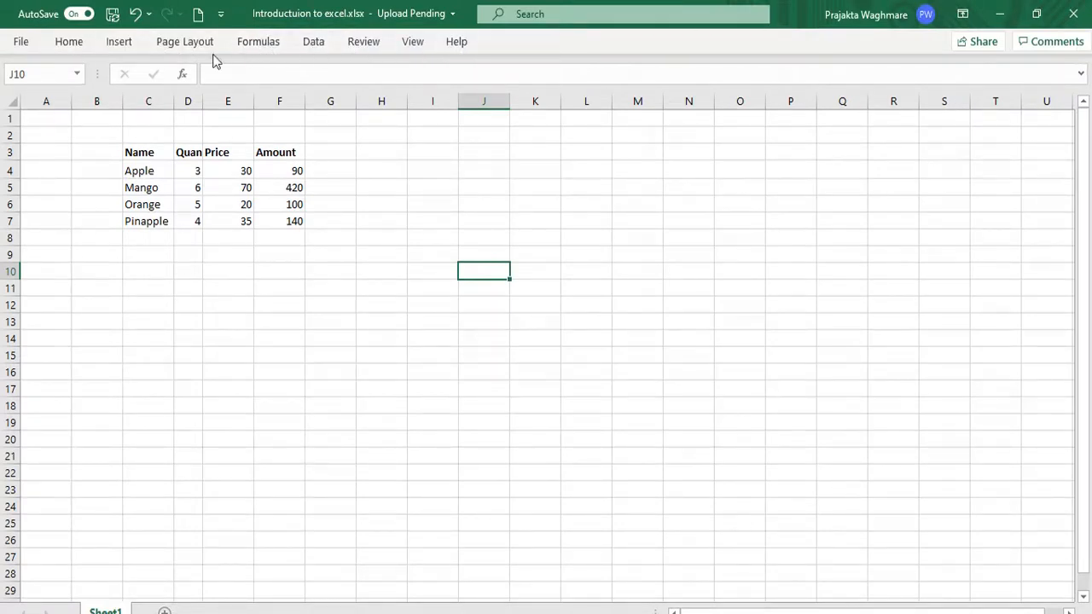
- Make the text Apple in cell C4 bold
click(75, 43)
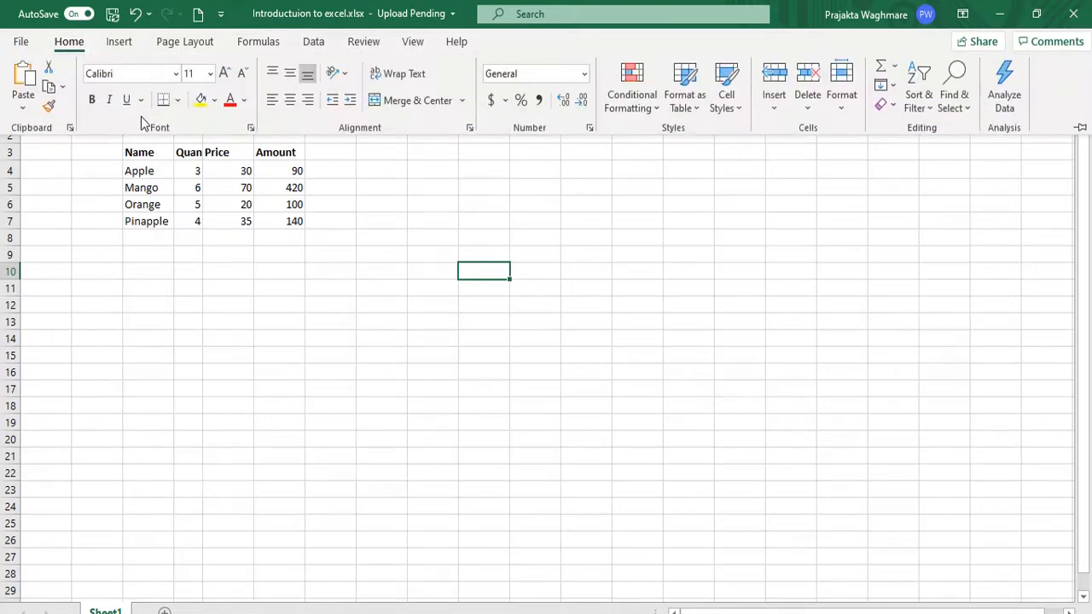
click(146, 185)
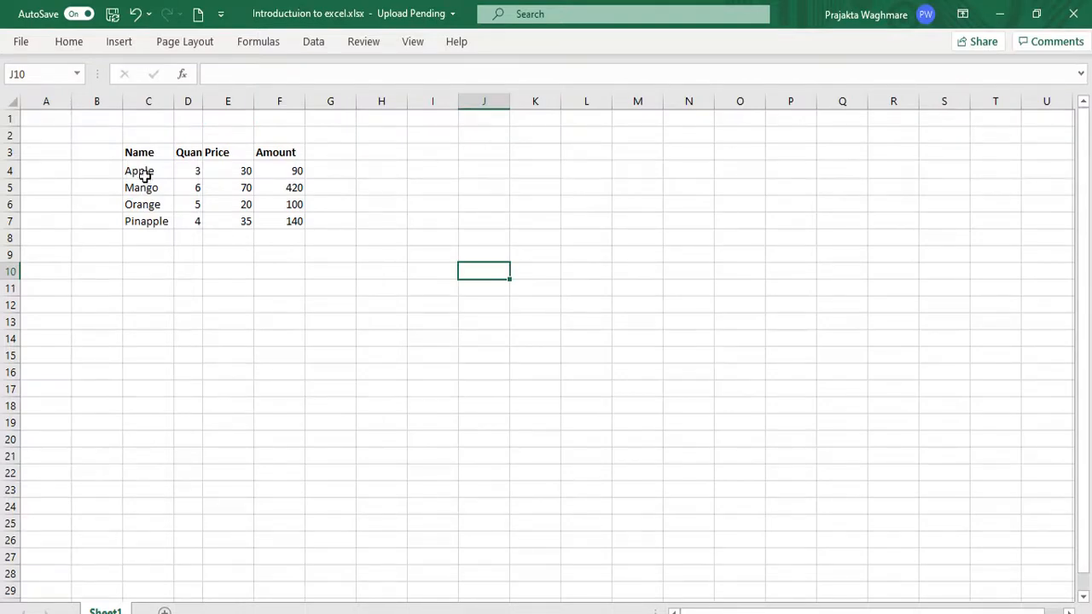
click(145, 170)
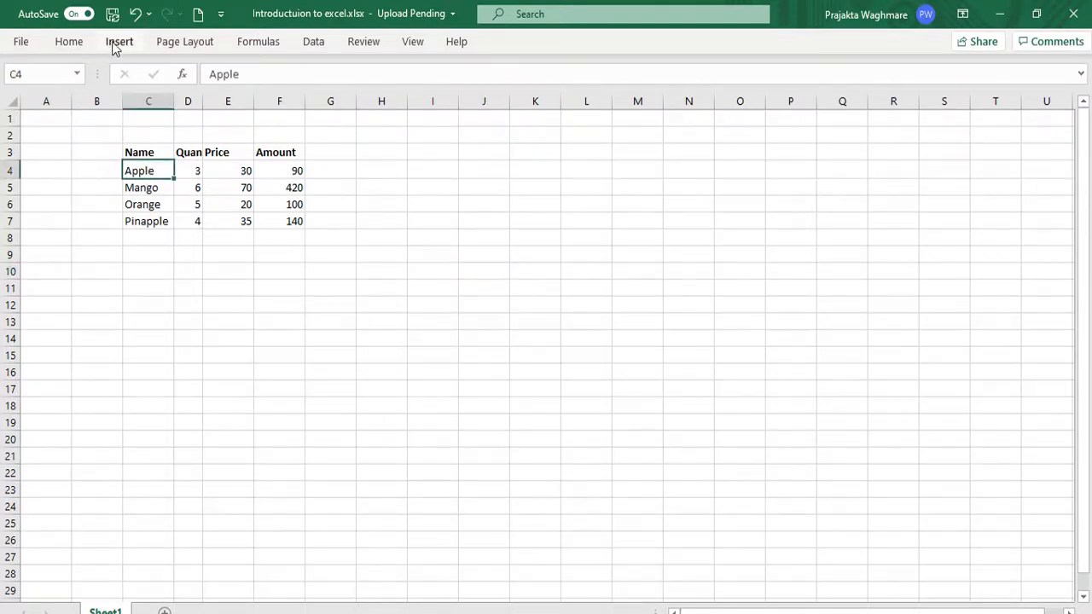
click(69, 41)
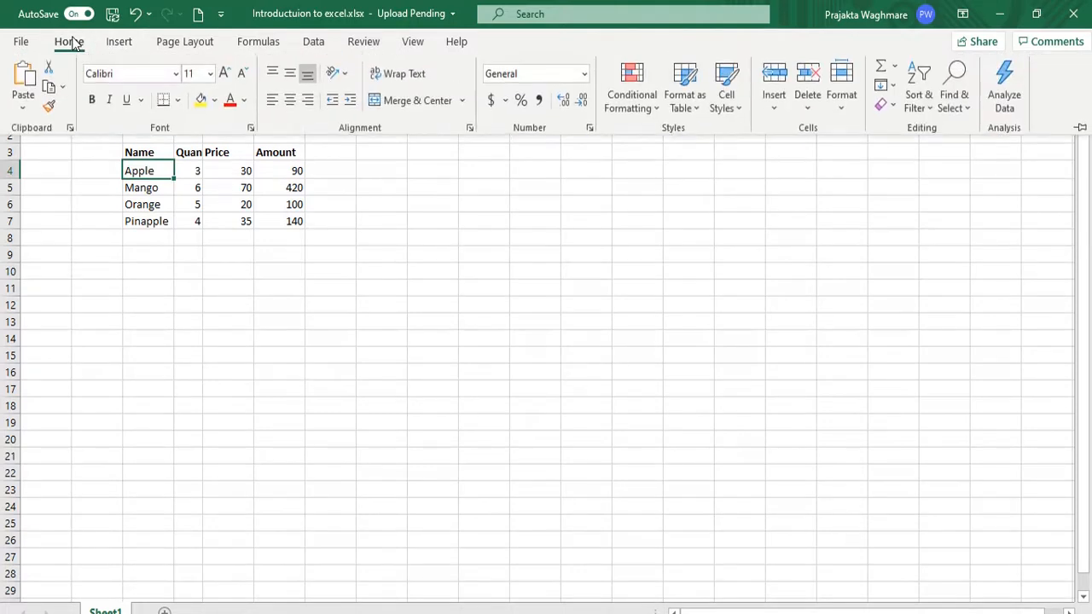
click(94, 102)
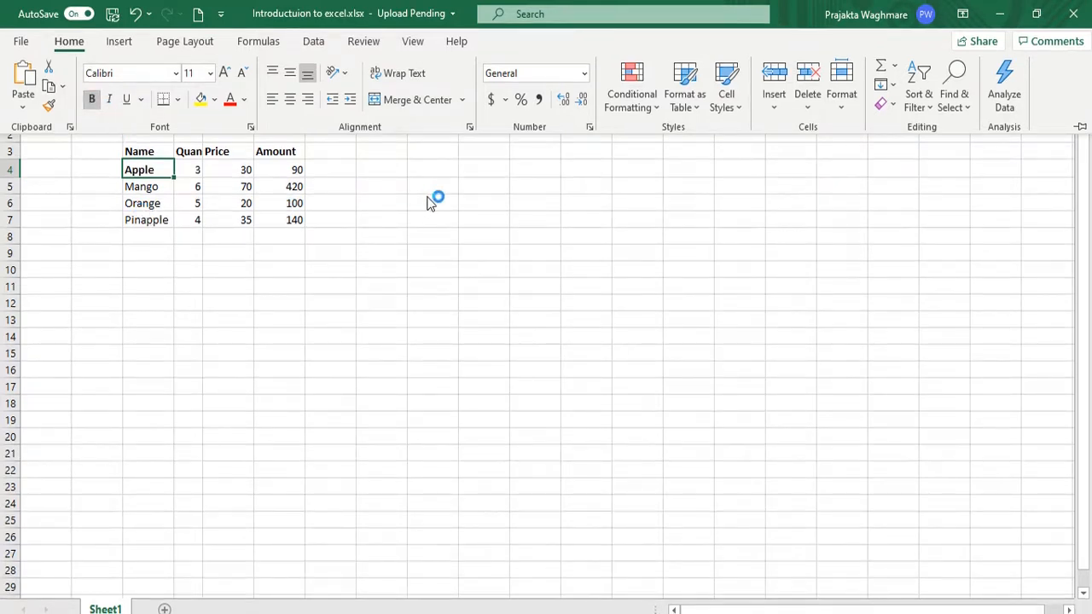
- Set the ribbon display option to Show Tabs and Commands
click(963, 15)
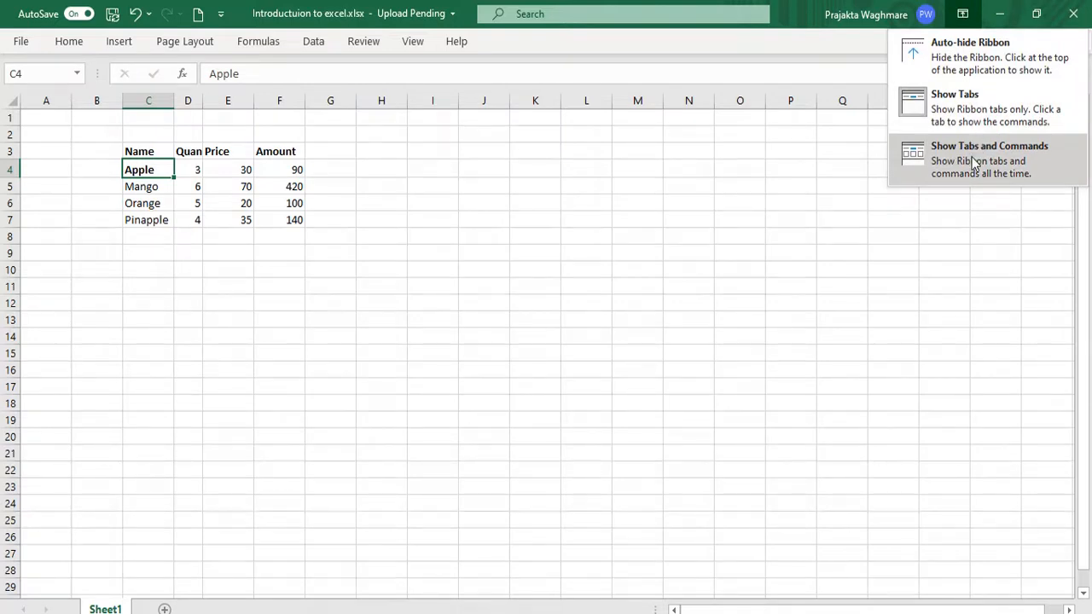
click(974, 162)
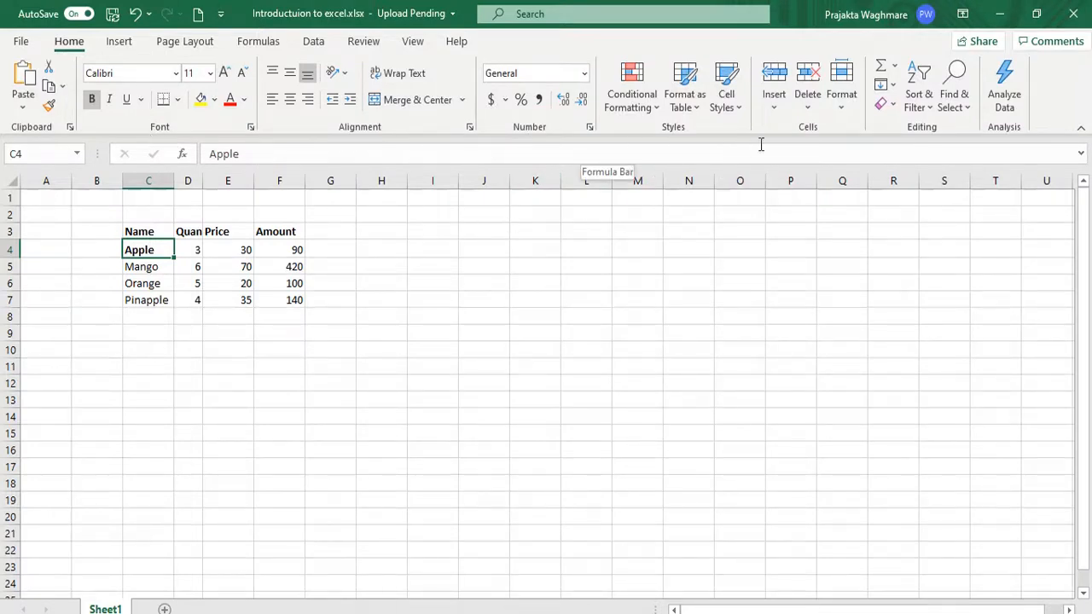
- Minimize and reopen the fruit table workbook, and try restoring its window down and maximizing it
click(998, 17)
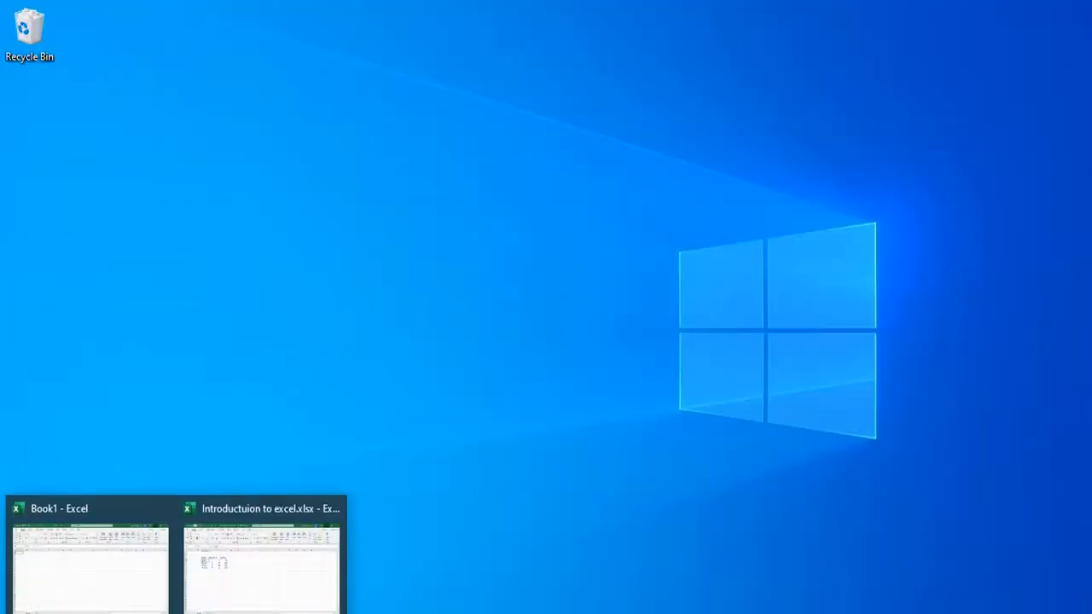
click(214, 606)
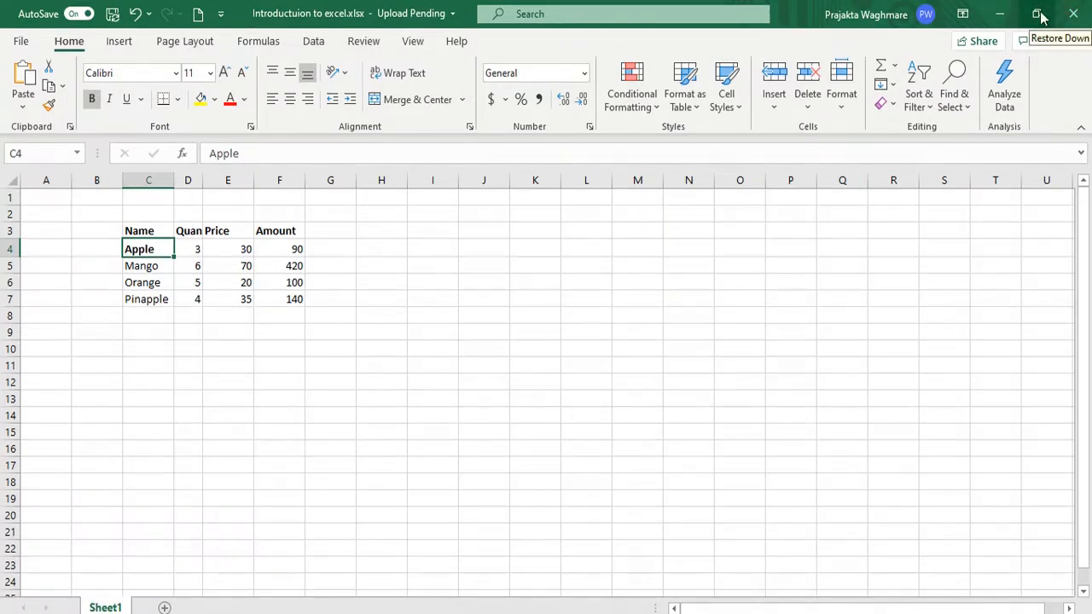
click(1038, 14)
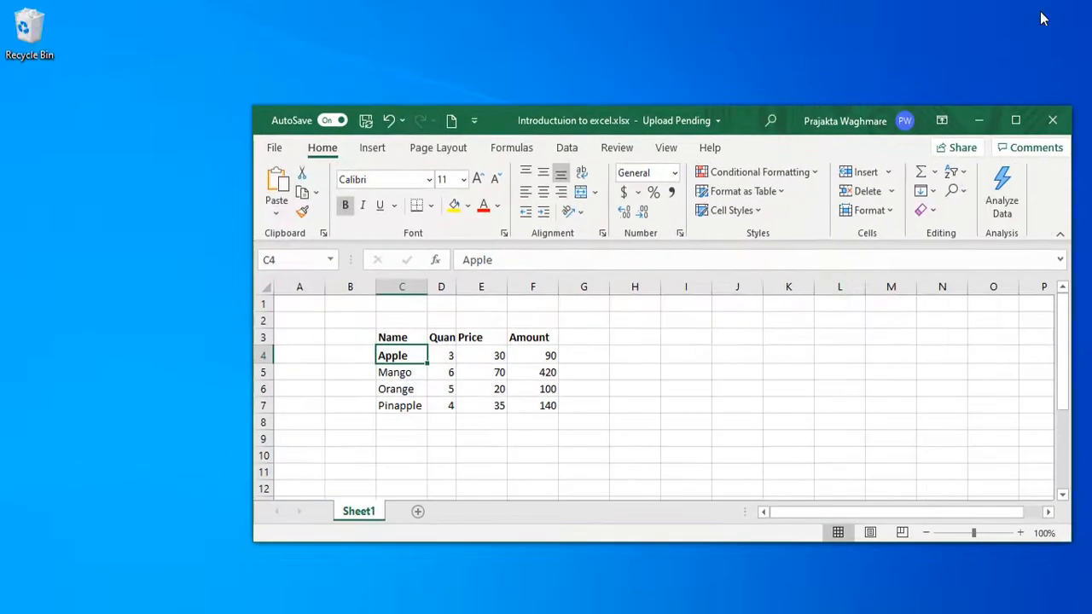
click(1016, 124)
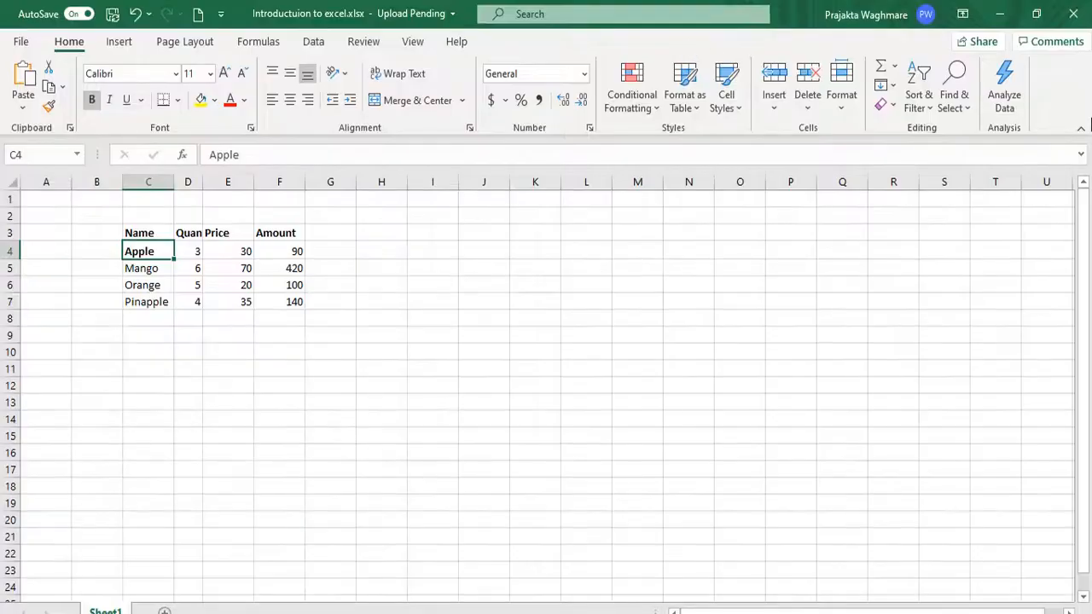
- Open the Customize the Ribbon options to view the available commands and main tabs, and cancel without changes
right_click(1068, 85)
click(128, 45)
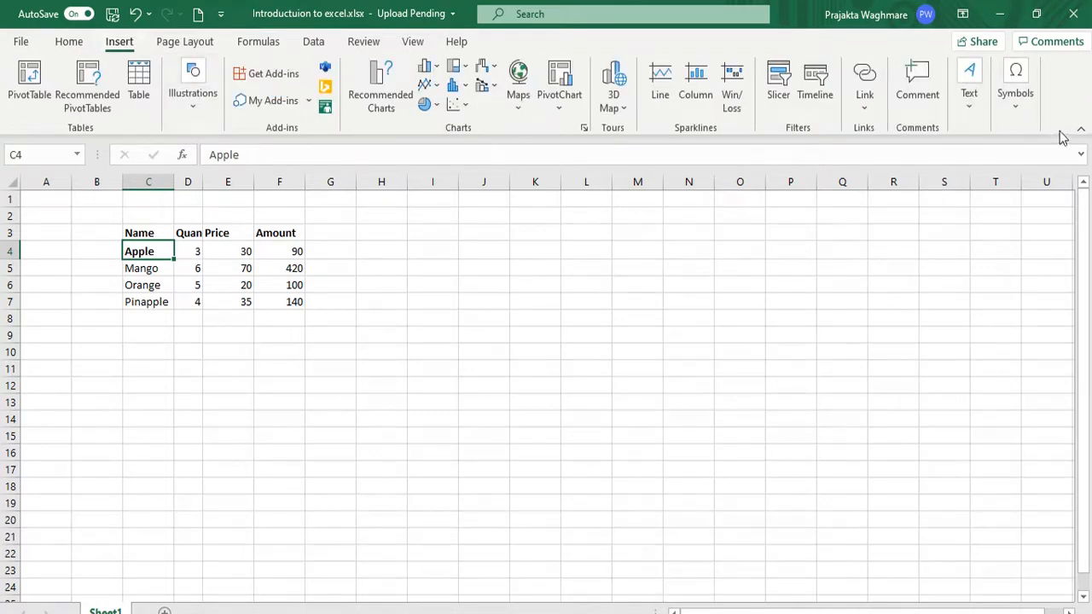
right_click(1068, 102)
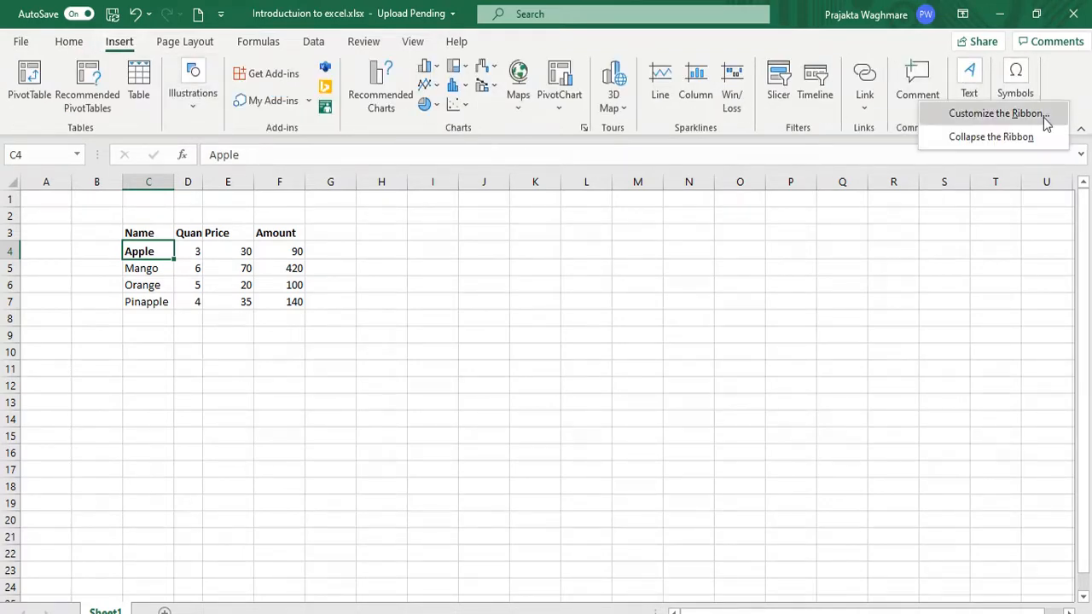
click(1044, 119)
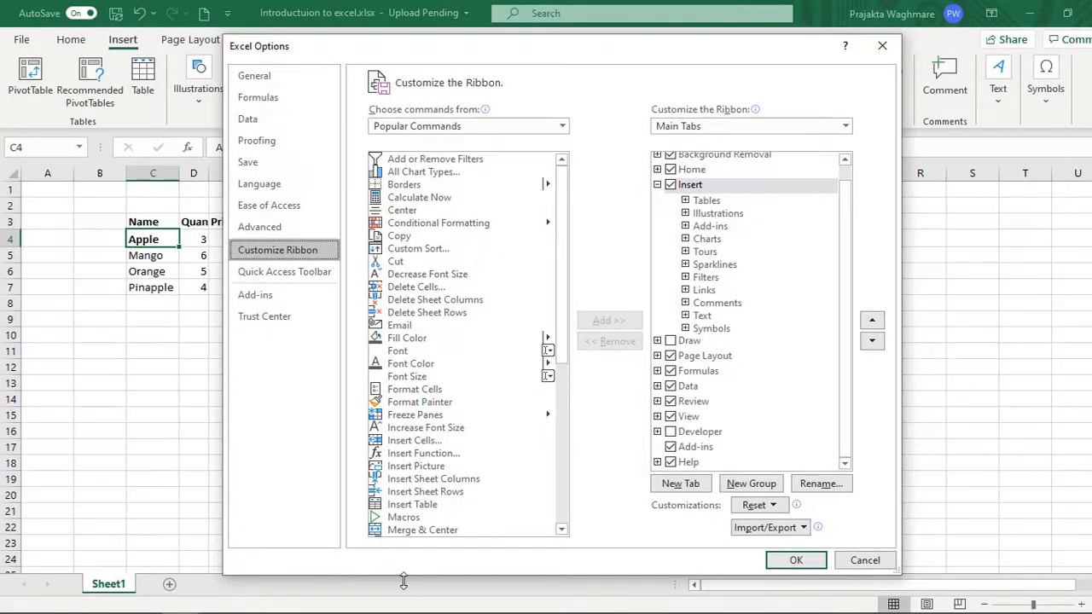
click(879, 560)
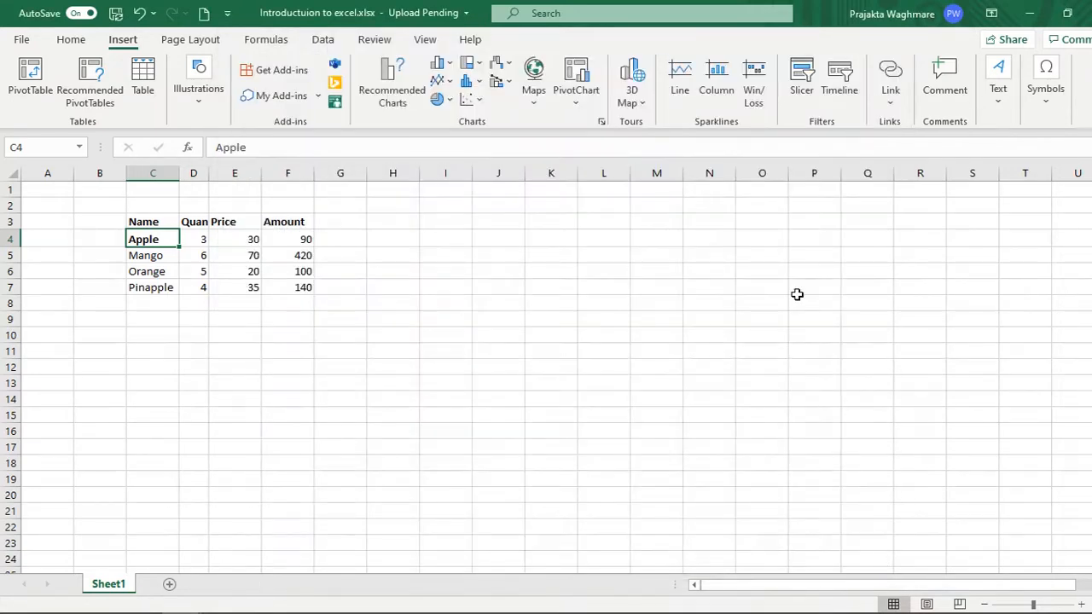
- Select several single cells in and around the fruit table to examine how the Name Box shows their references
click(235, 431)
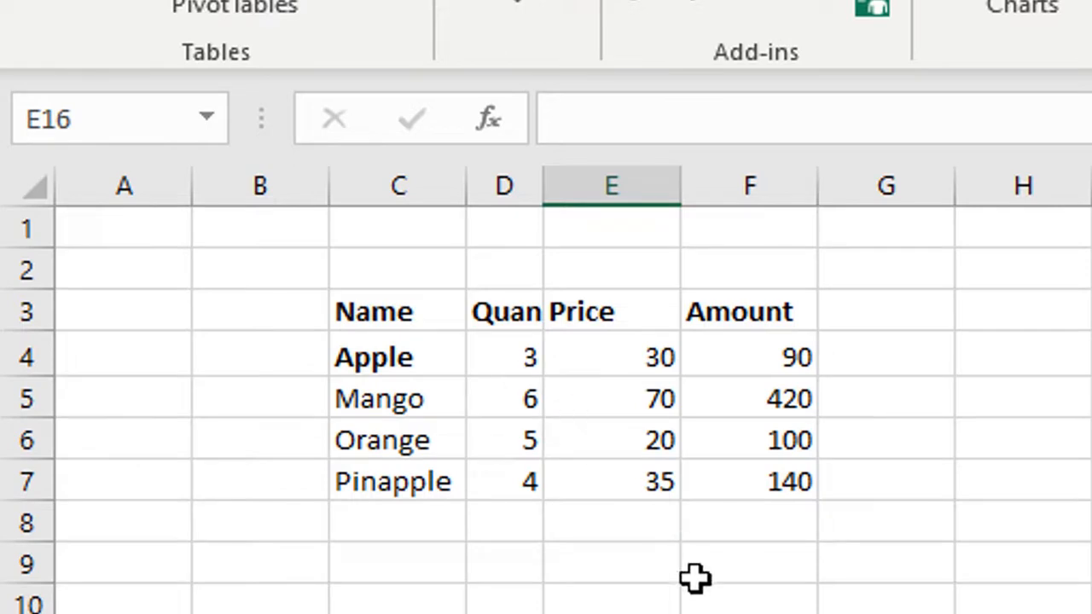
click(738, 529)
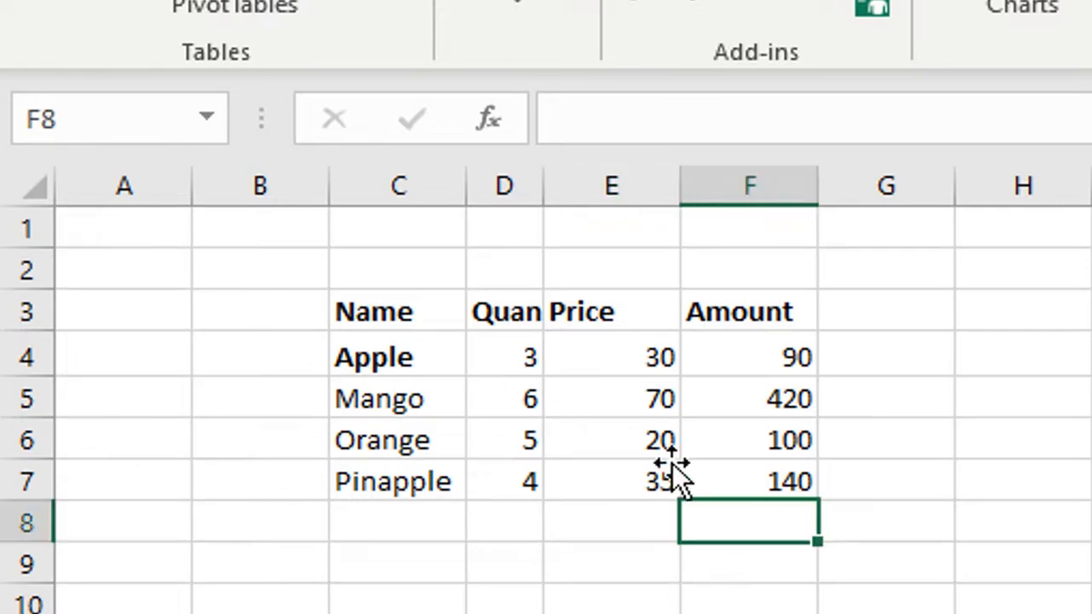
click(567, 424)
click(772, 392)
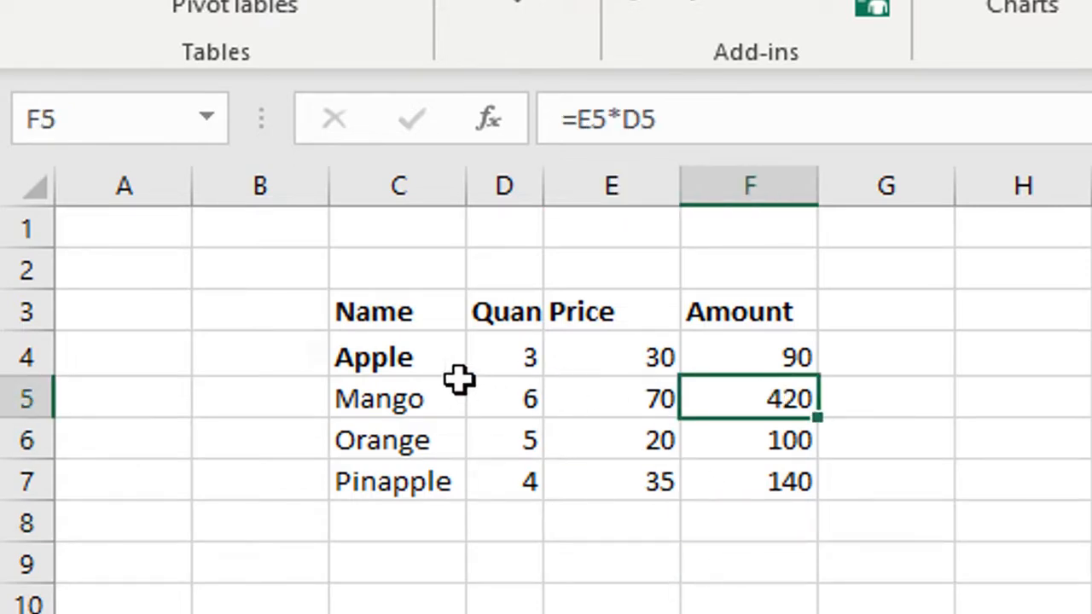
click(429, 370)
click(409, 512)
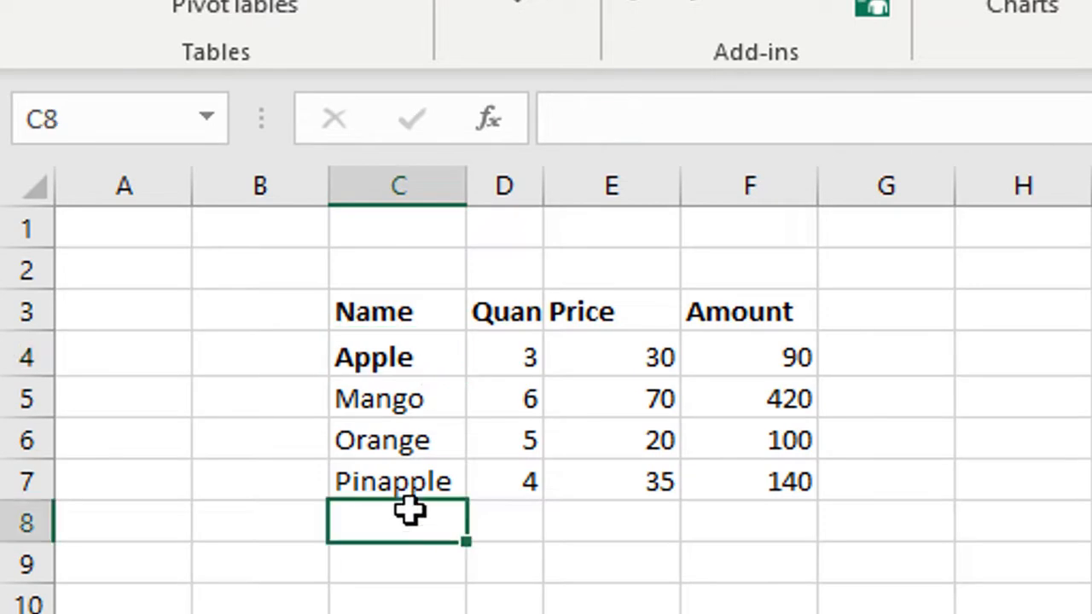
click(818, 480)
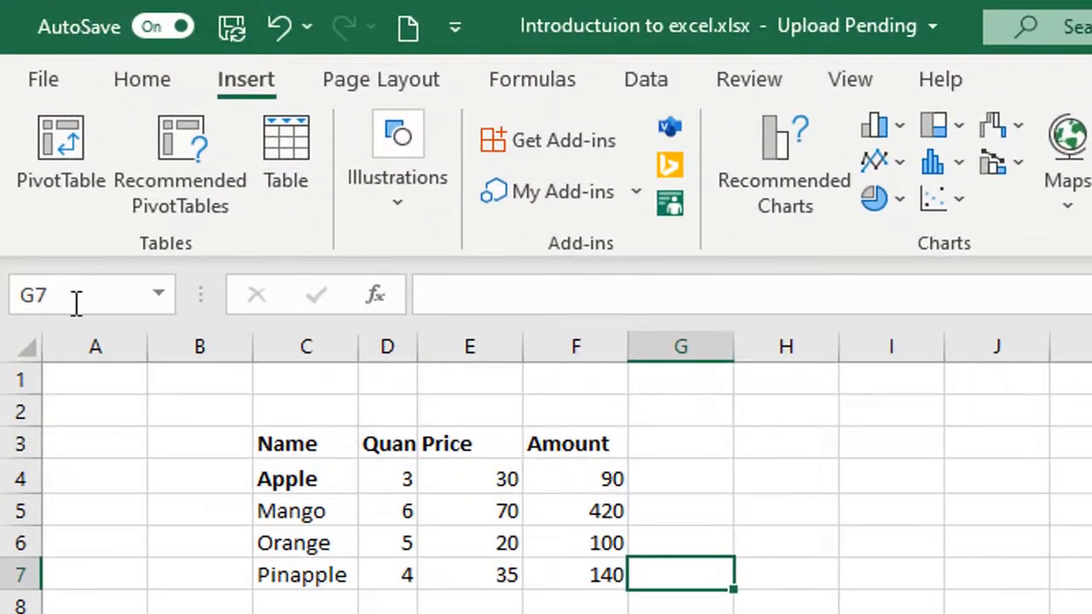
- Highlight column H and row 3 to identify their intersection, and go to cell H3 through the Name Box
click(75, 296)
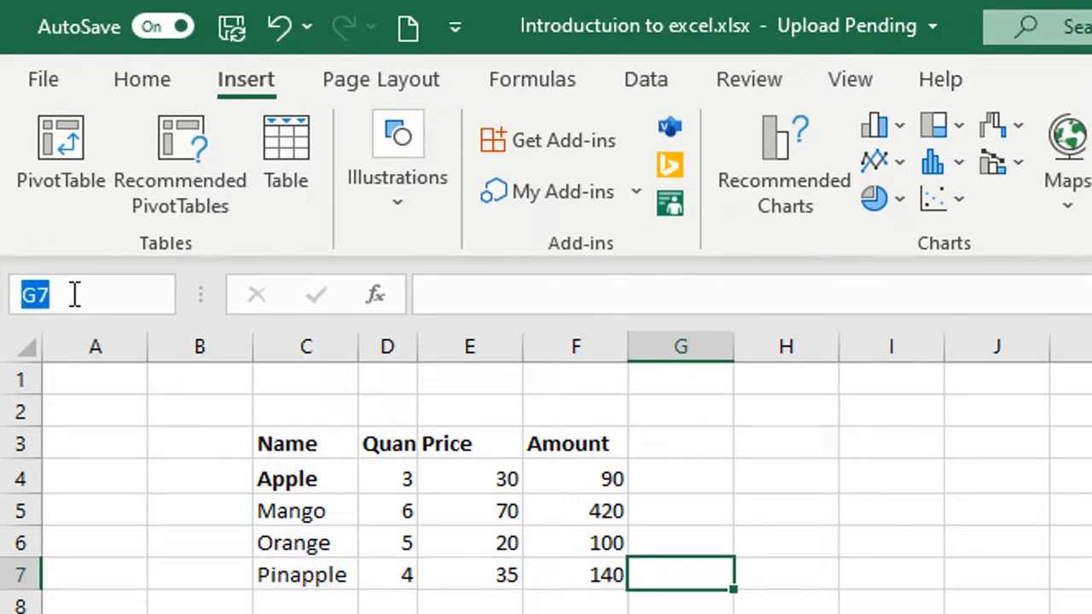
key(BackSpace)
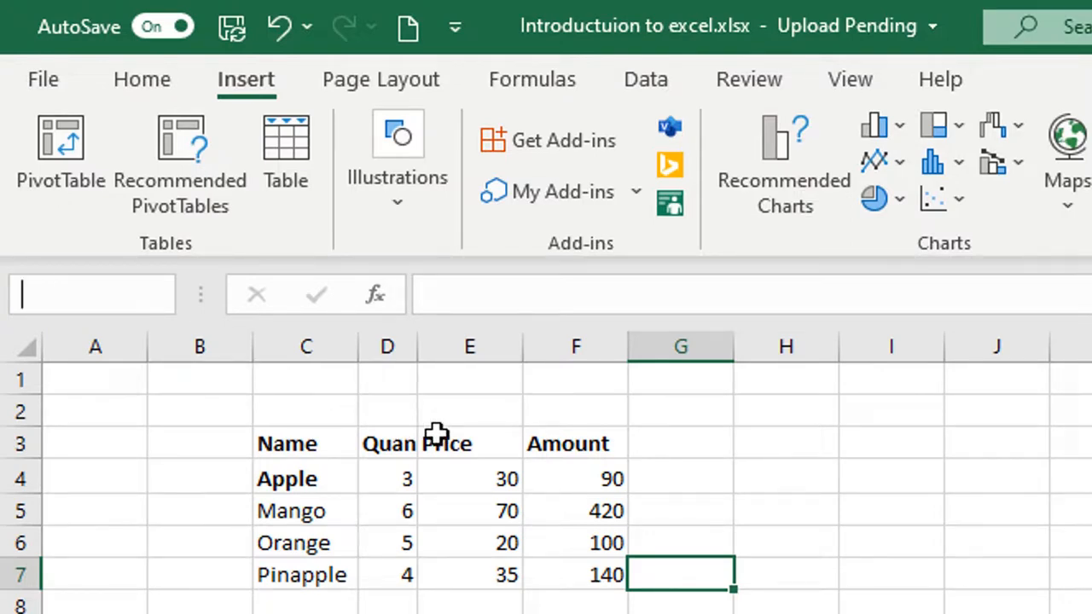
click(765, 337)
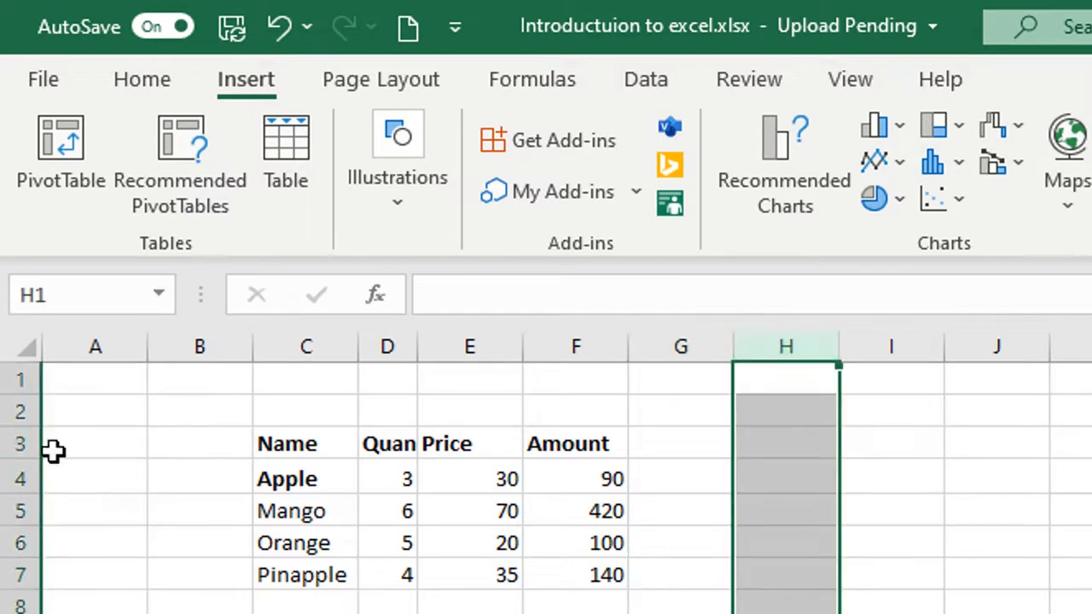
click(4, 443)
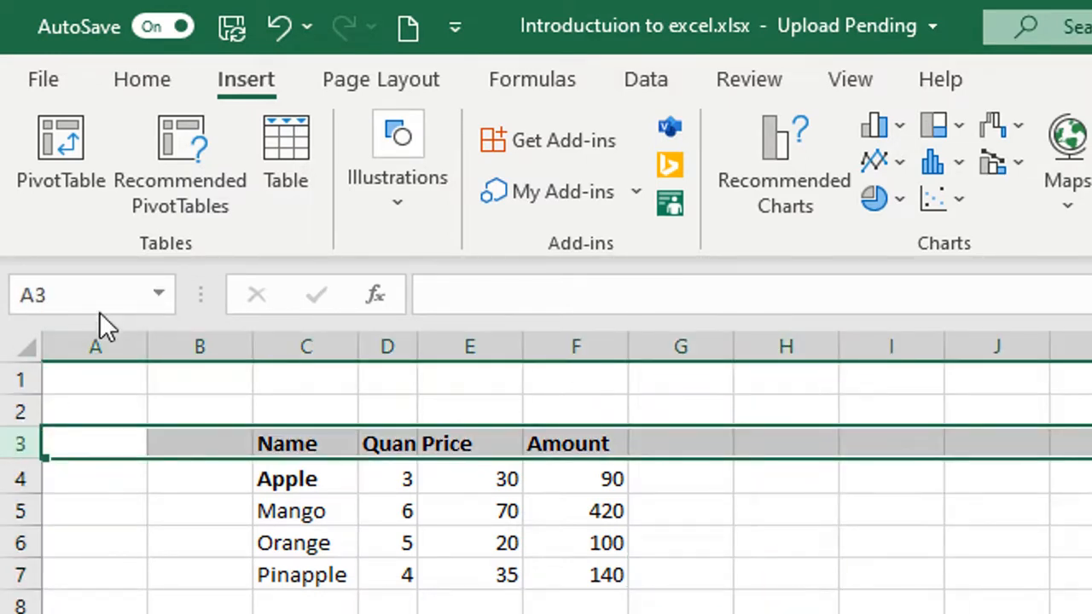
click(70, 294)
text(H3)
key(Return)
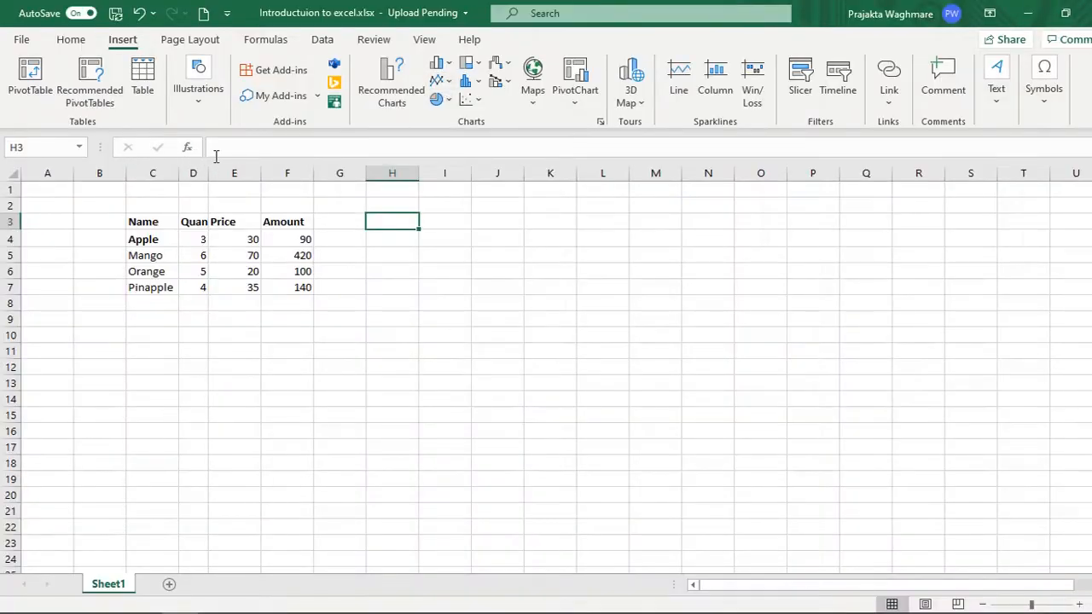
- Select amount, price and name cells in the fruit table and an empty cell to examine their contents in the Formula Bar
click(292, 240)
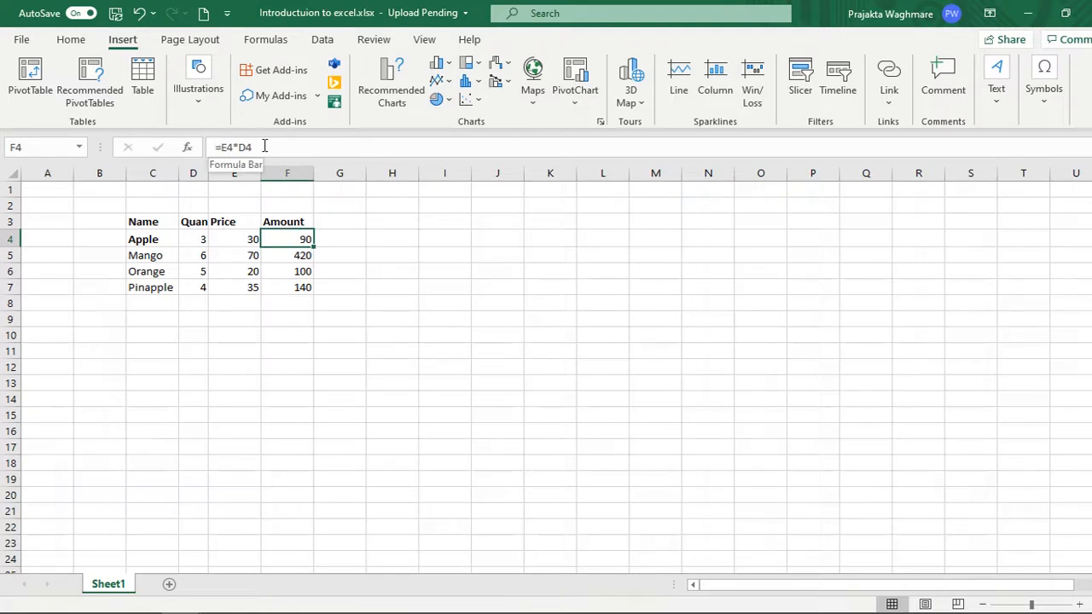
click(282, 259)
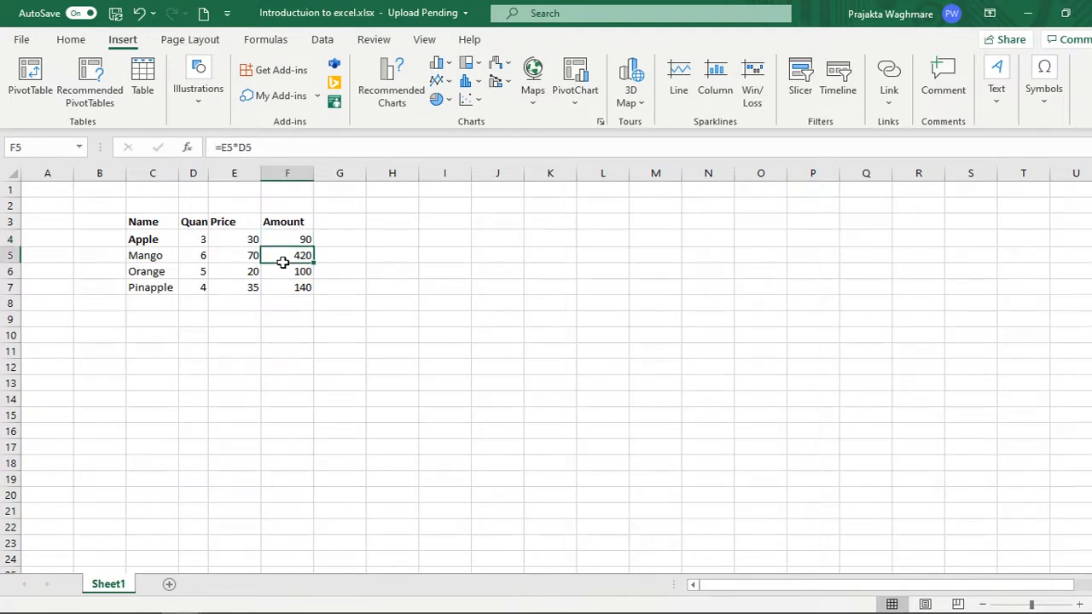
click(238, 259)
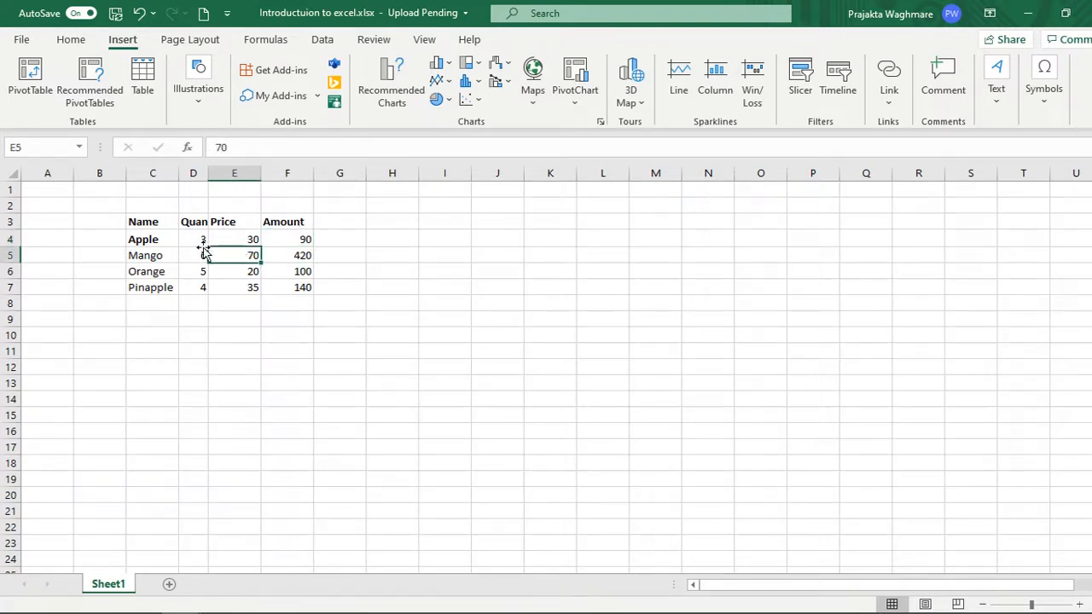
click(152, 255)
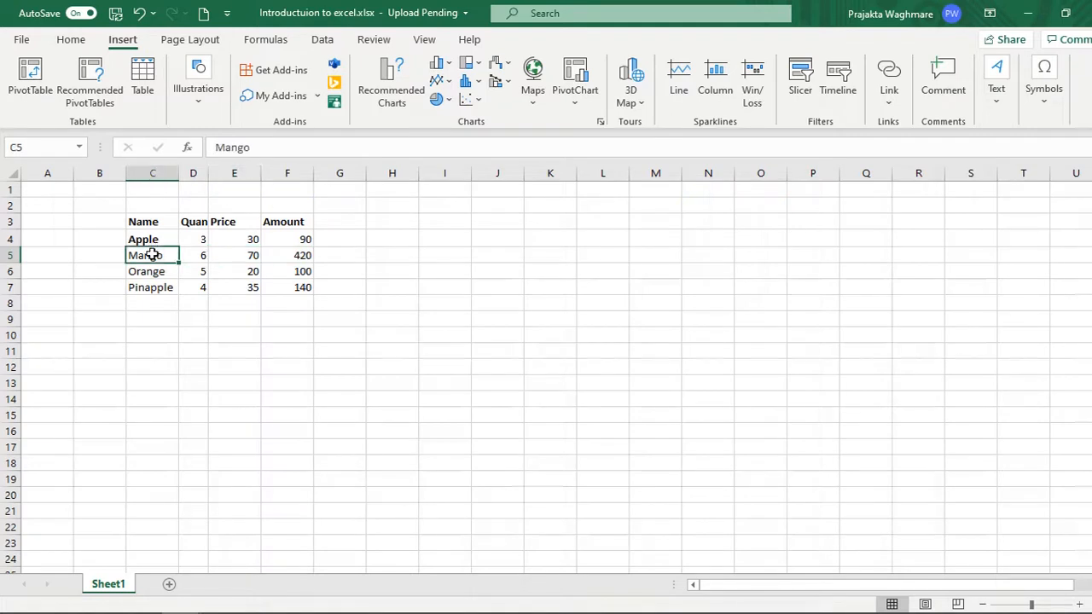
click(252, 396)
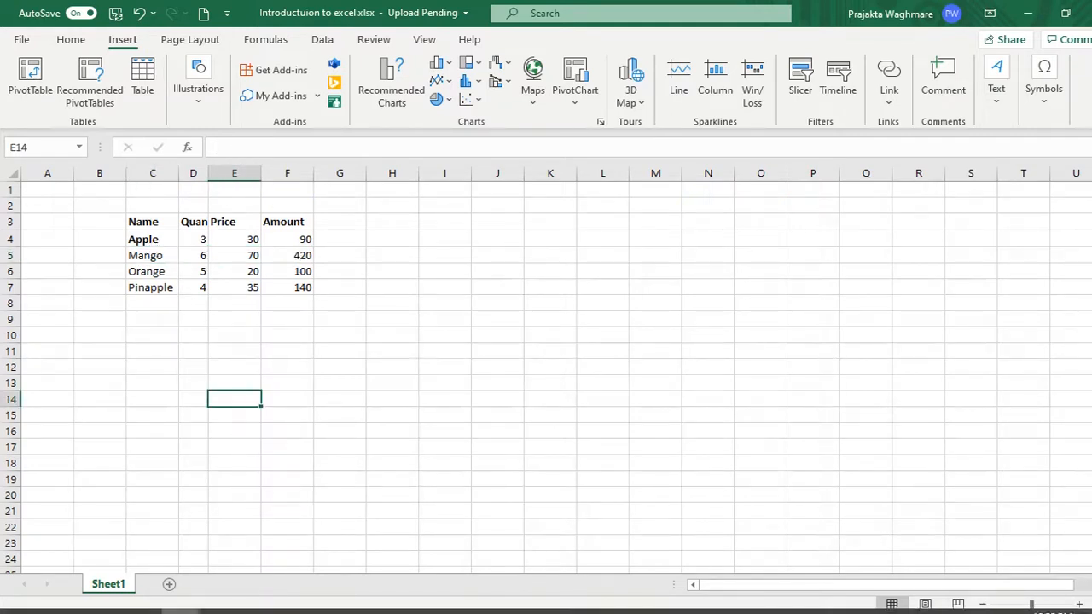
click(243, 287)
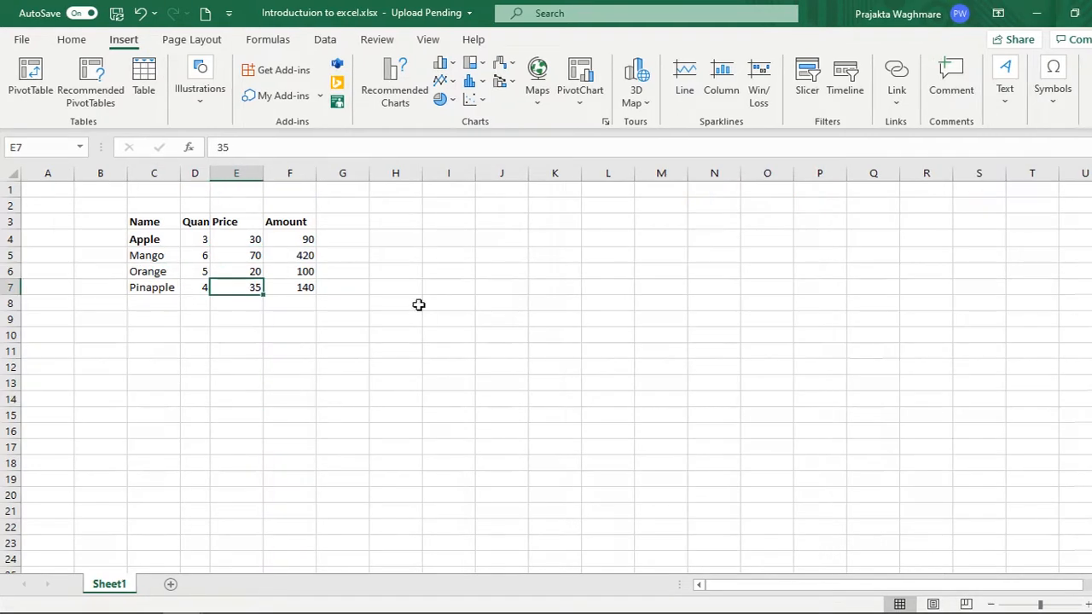
- Highlight rows 9 to 16 and a run of adjacent columns to examine the row and column headings, finishing on cell H3
click(9, 323)
drag(9, 322, 8, 420)
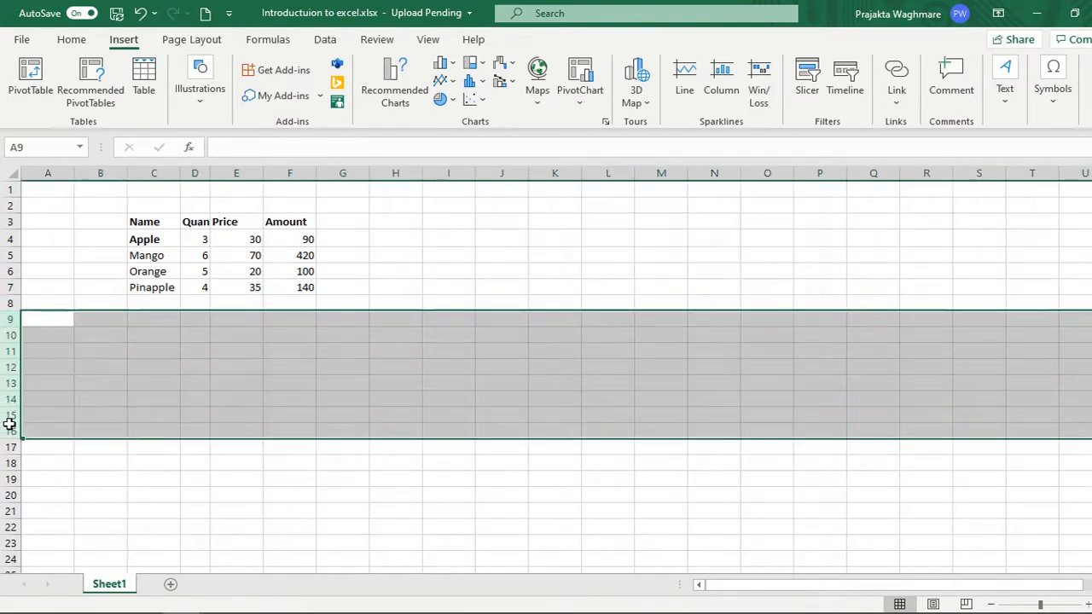
click(30, 204)
drag(34, 223, 37, 244)
click(120, 310)
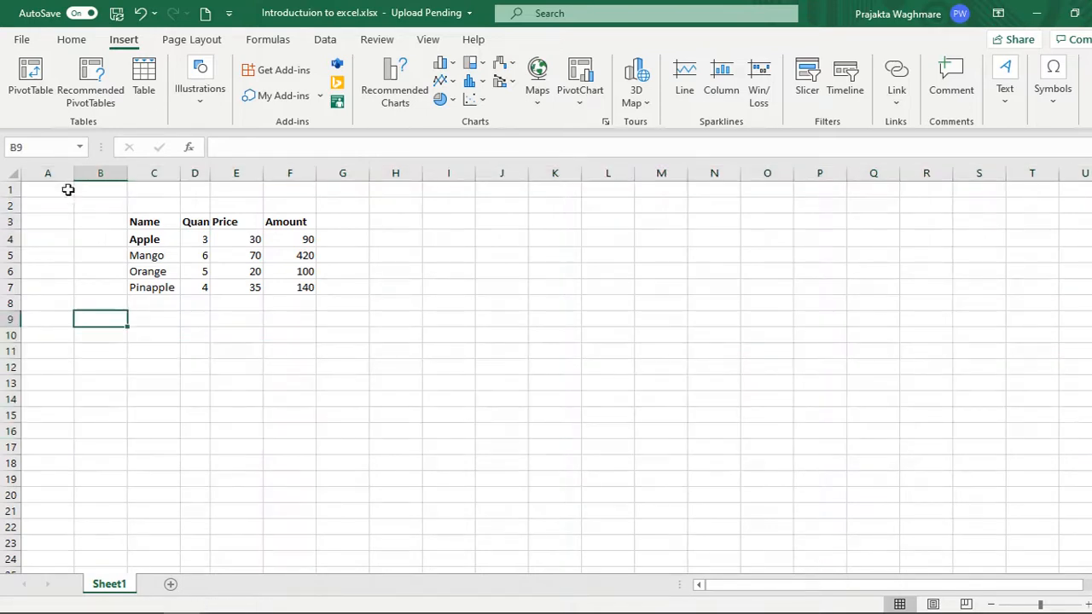
drag(67, 174, 475, 185)
click(398, 222)
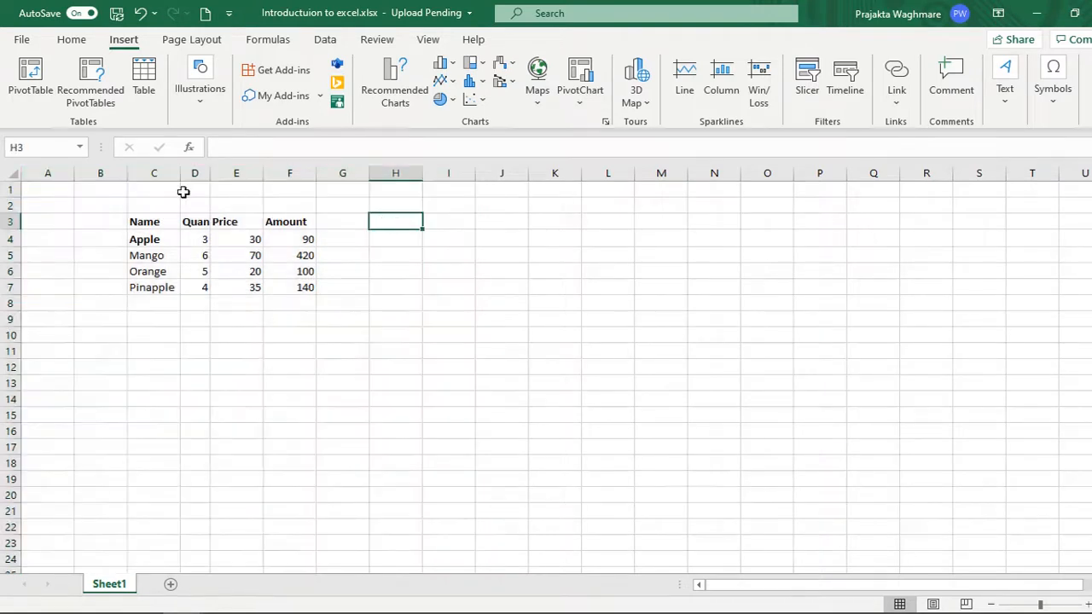
- Select the range A1:J15 and several single cells around the sheet to examine the worksheet's cell grid
click(51, 196)
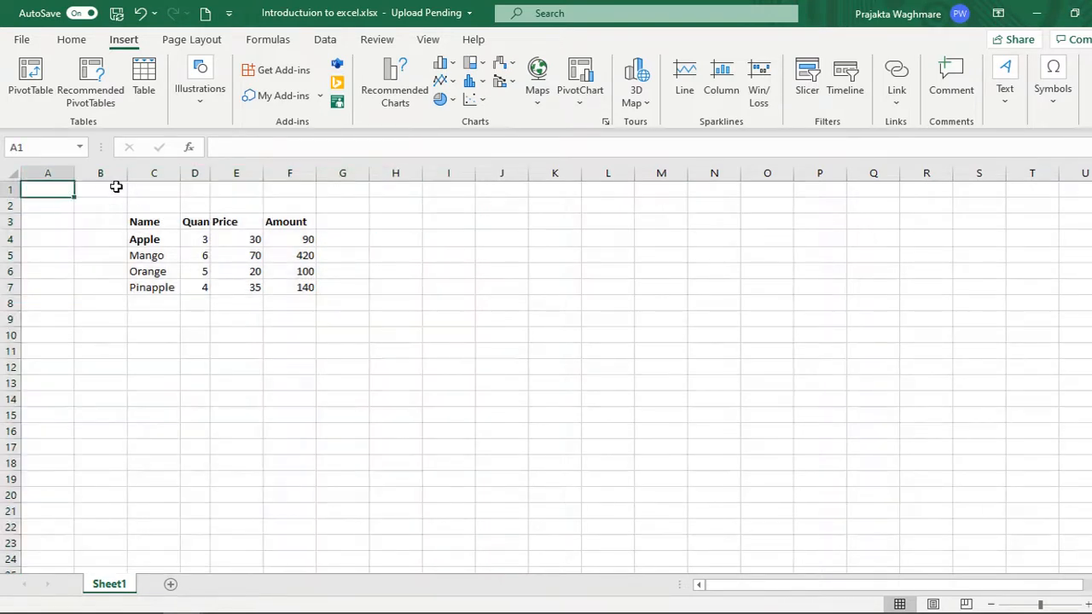
drag(68, 193, 504, 417)
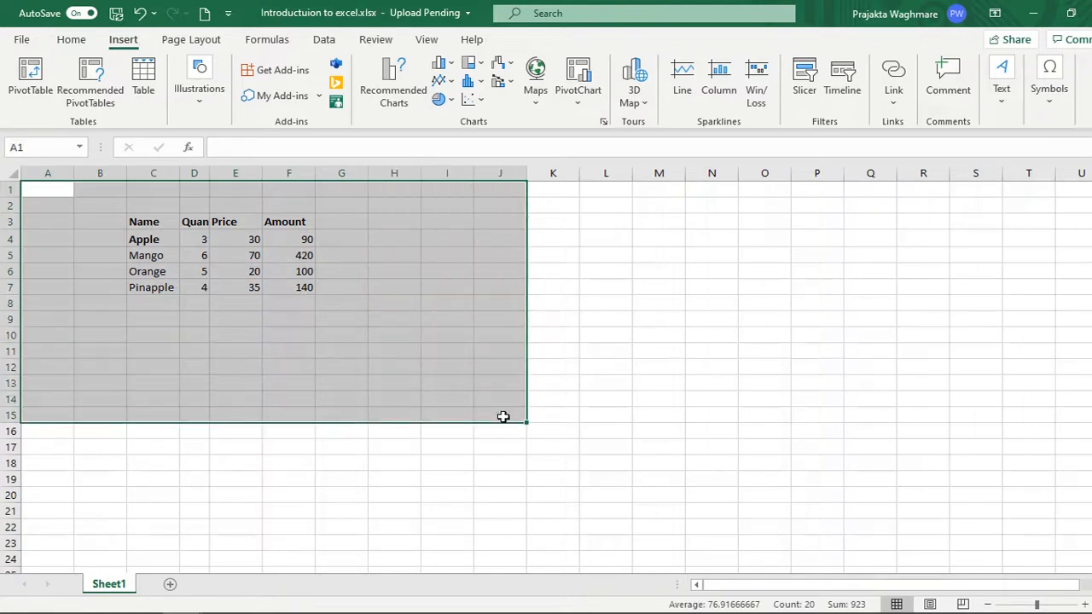
click(110, 209)
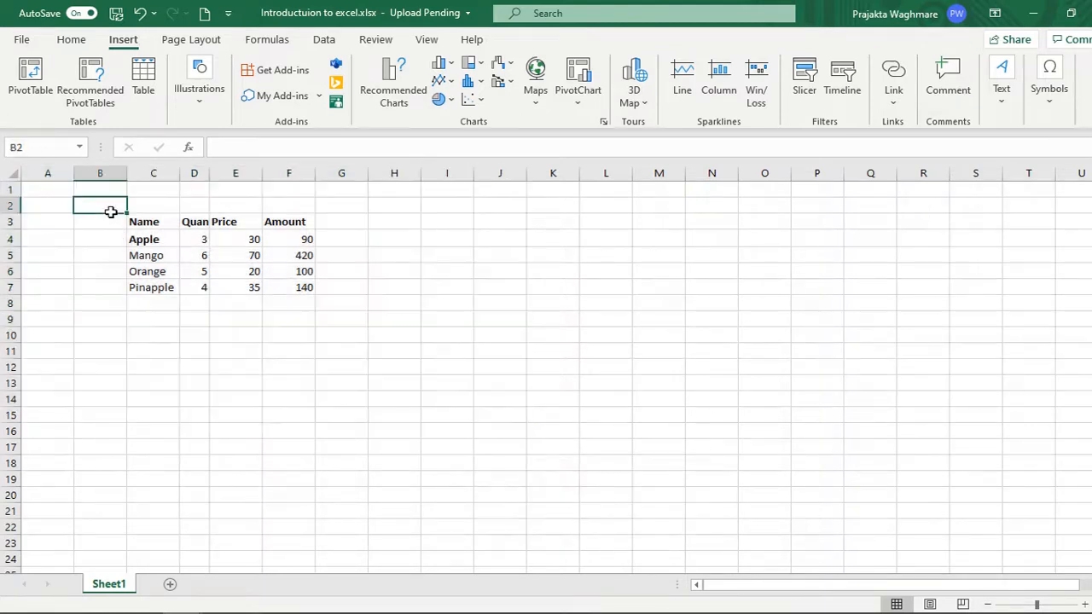
click(111, 333)
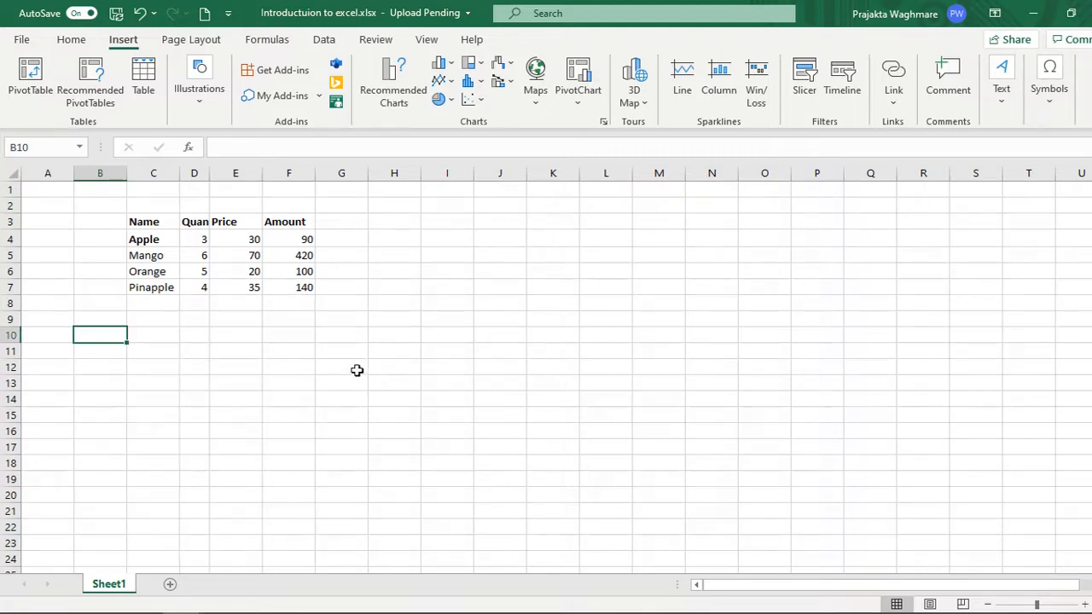
click(401, 352)
click(407, 372)
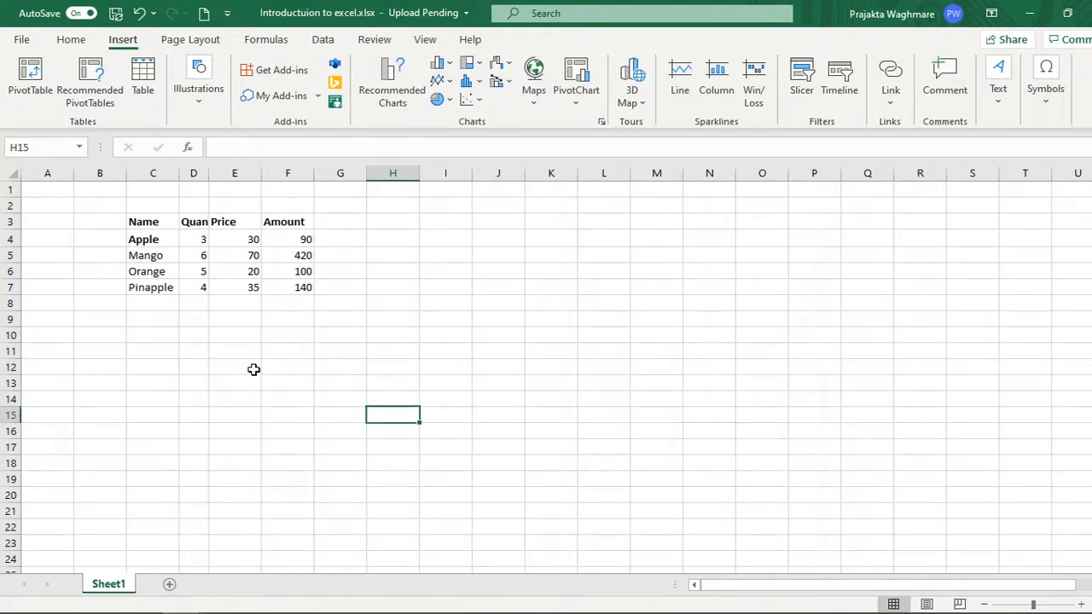
- Widen column D so the full Quantity heading fits, and slightly increase the height of row 4
click(156, 256)
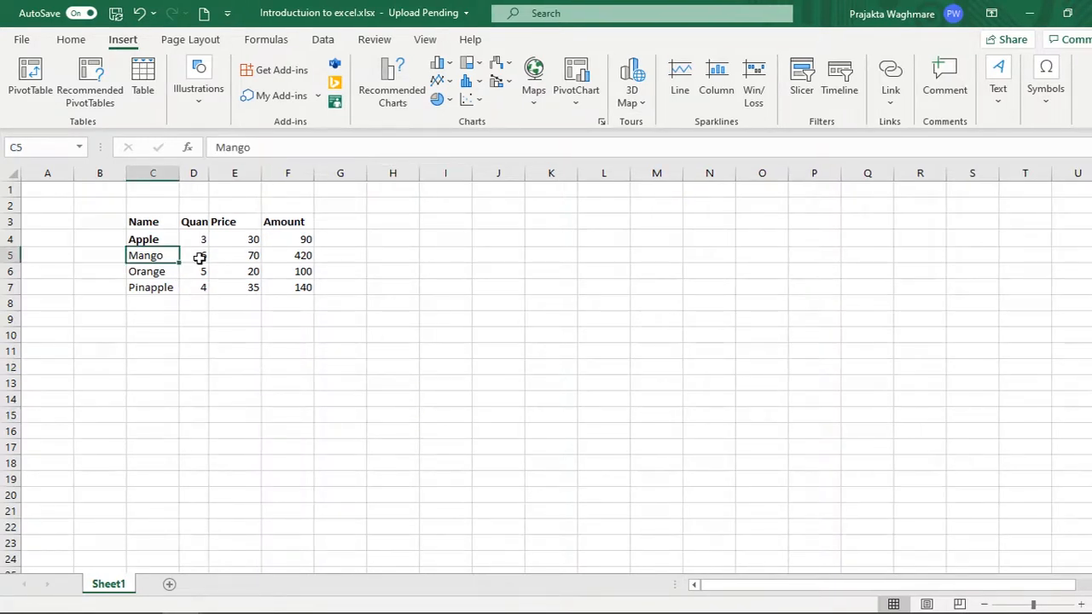
click(199, 258)
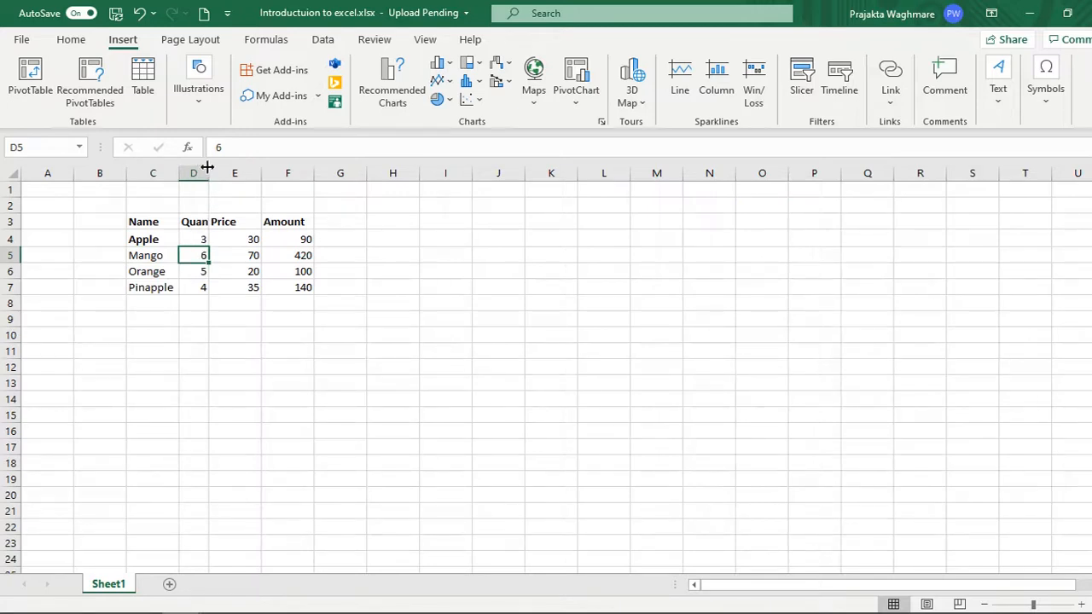
drag(207, 168, 207, 169)
drag(208, 172, 245, 173)
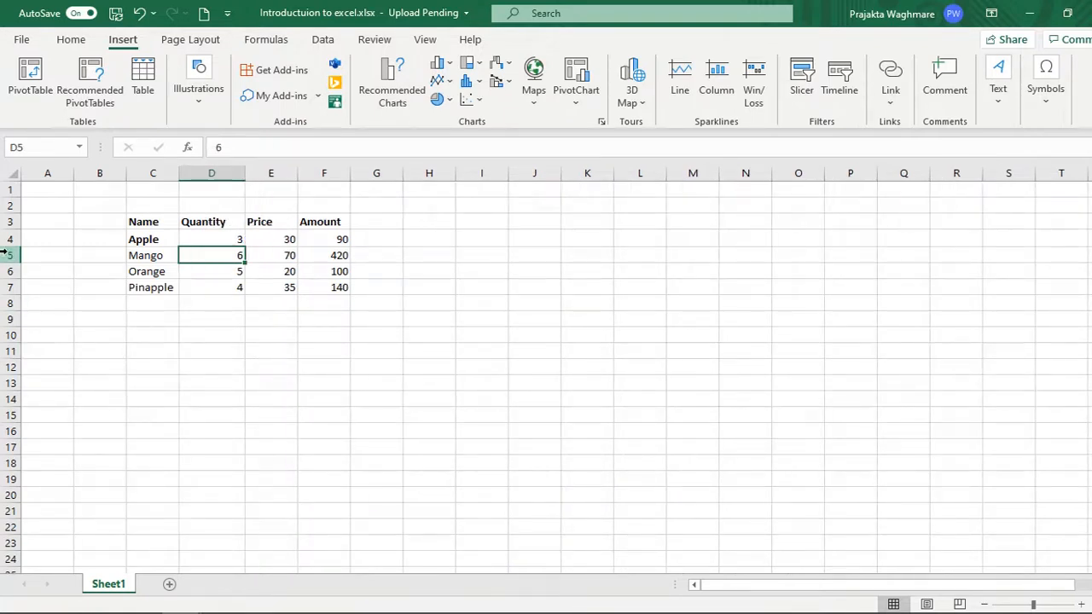
mouse_move(9, 247)
mouse_down()
mouse_move(9, 261)
mouse_move(9, 247)
mouse_up()
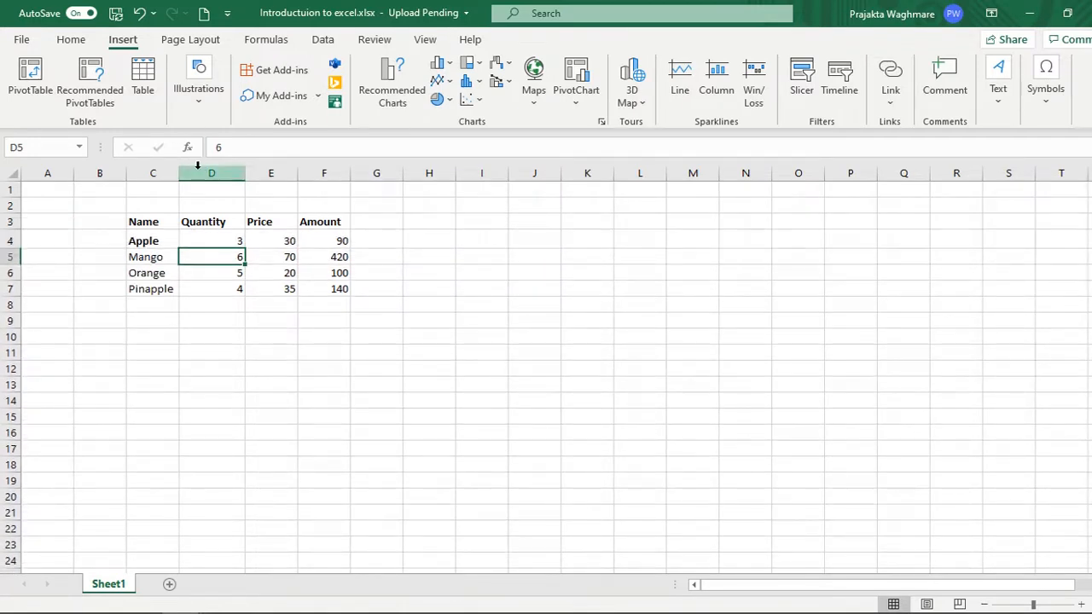
- Insert a blank column between the Name and Quantity columns of the fruit table
click(199, 172)
right_click(198, 172)
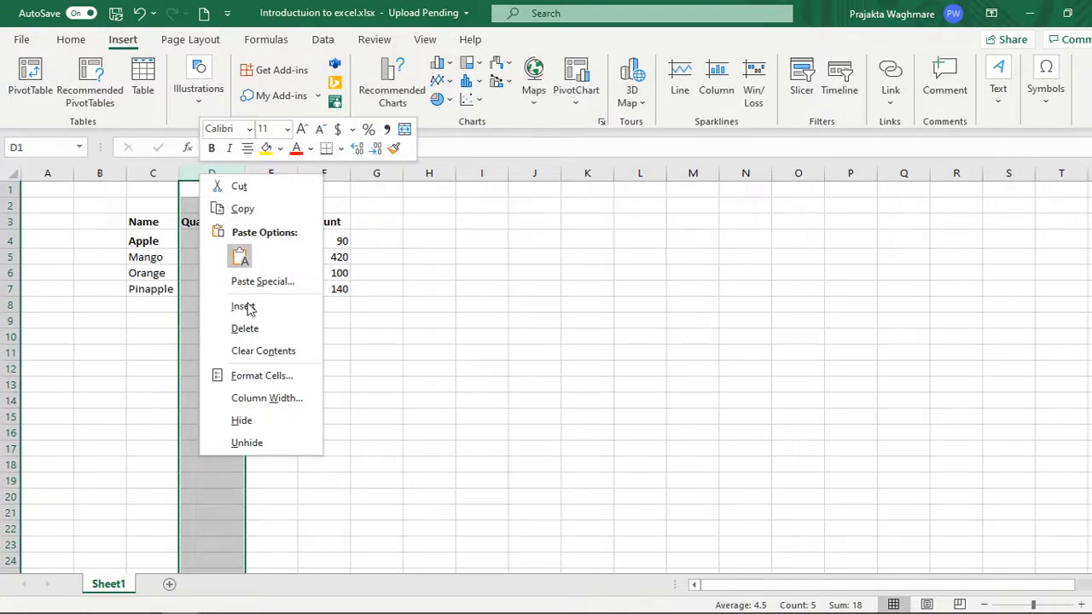
key(Escape)
key(ctrl+shift+plus)
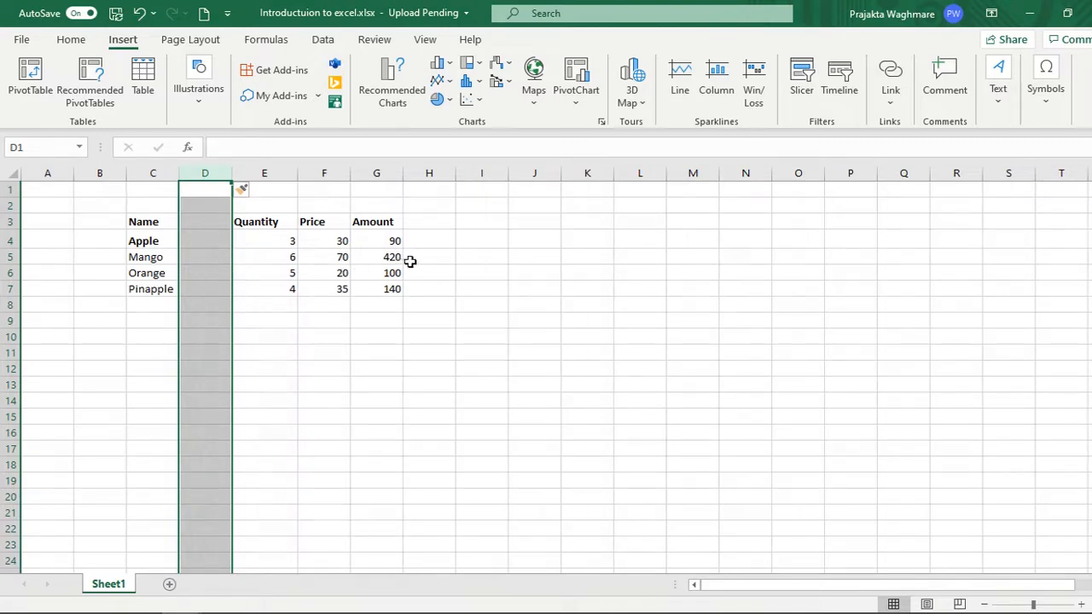
- Insert a blank row between the Apple and Mango rows of the fruit table
drag(7, 266, 7, 267)
click(7, 256)
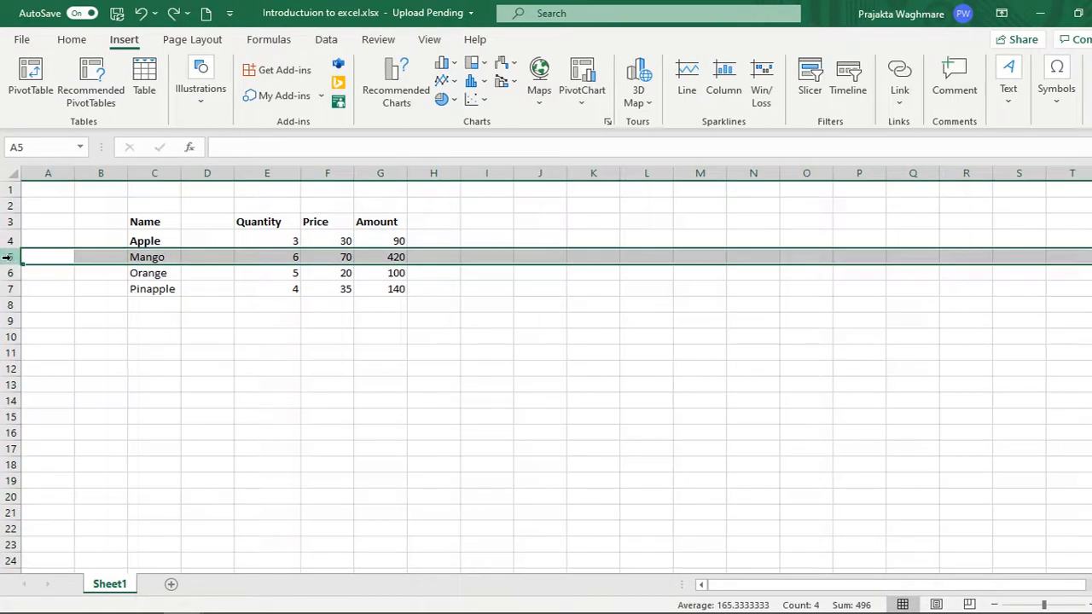
right_click(7, 257)
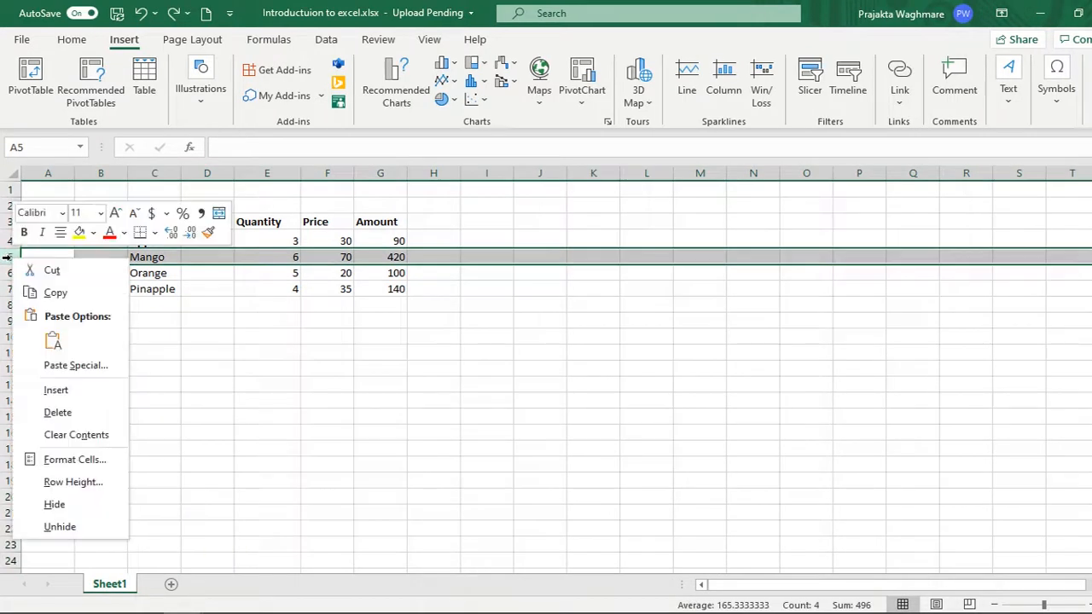
click(74, 392)
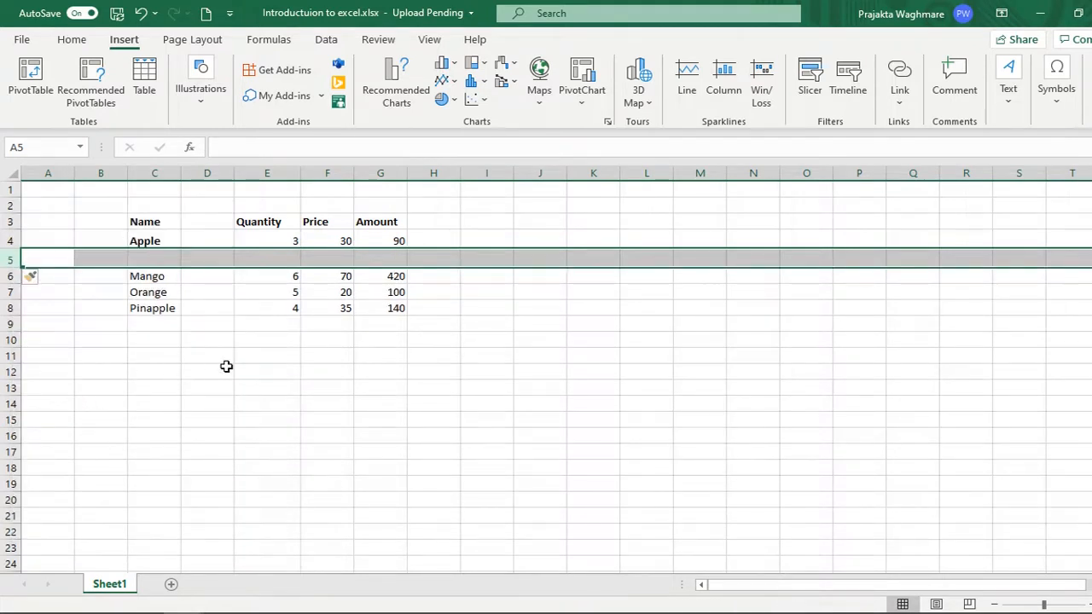
click(226, 367)
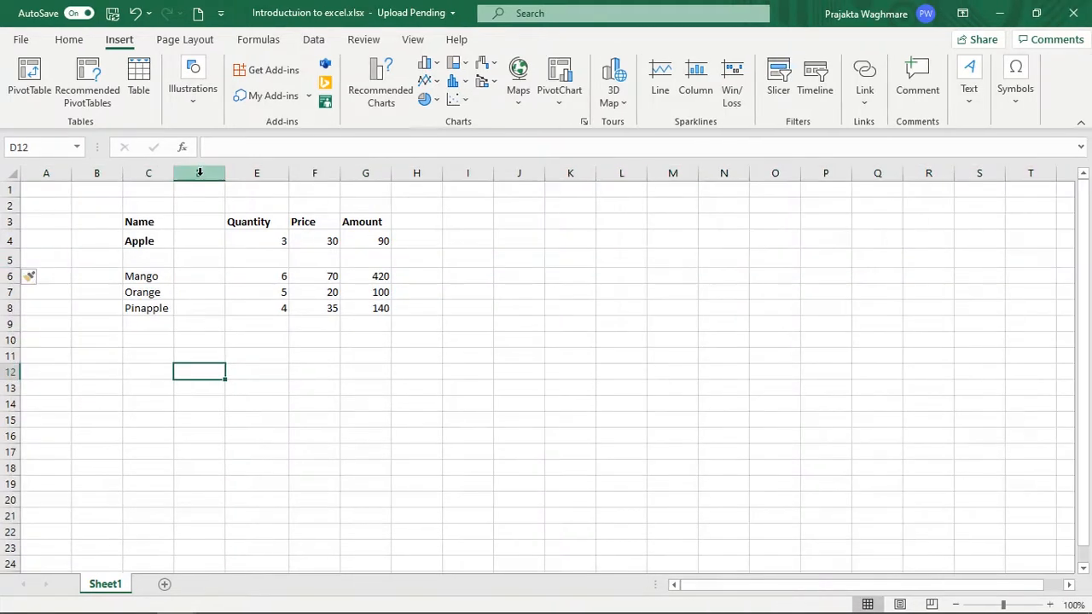
- Delete the blank column D and the blank row 5 from the fruit table
right_click(199, 171)
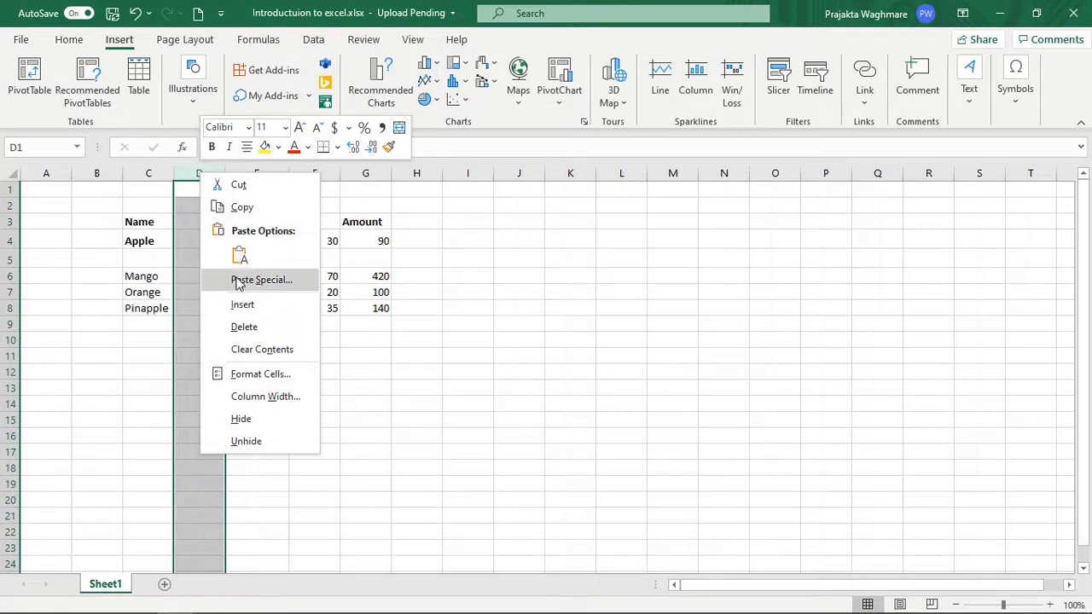
click(244, 329)
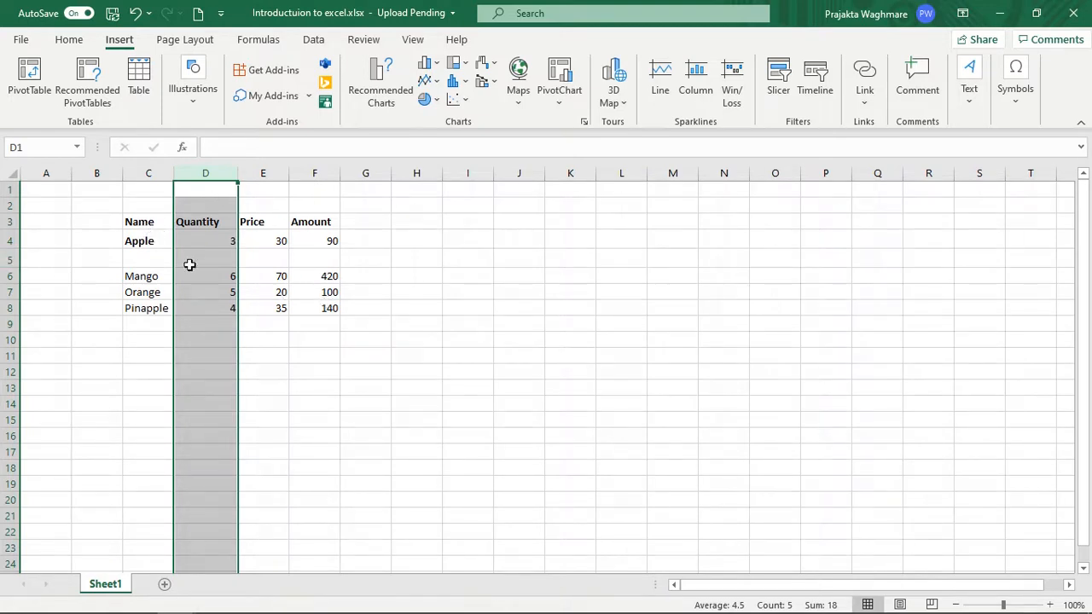
click(5, 258)
right_click(6, 258)
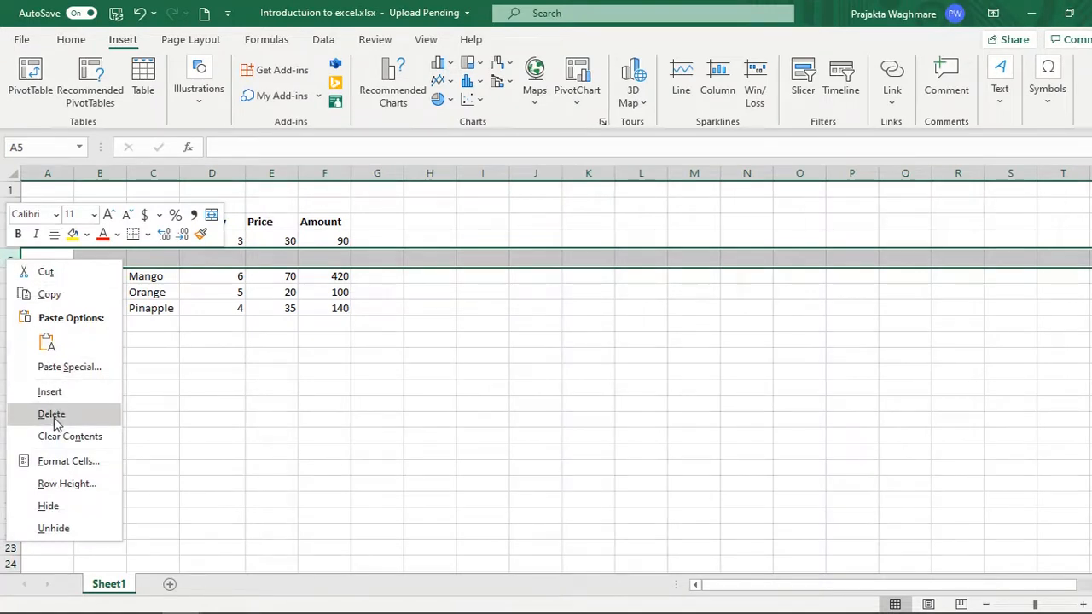
click(51, 414)
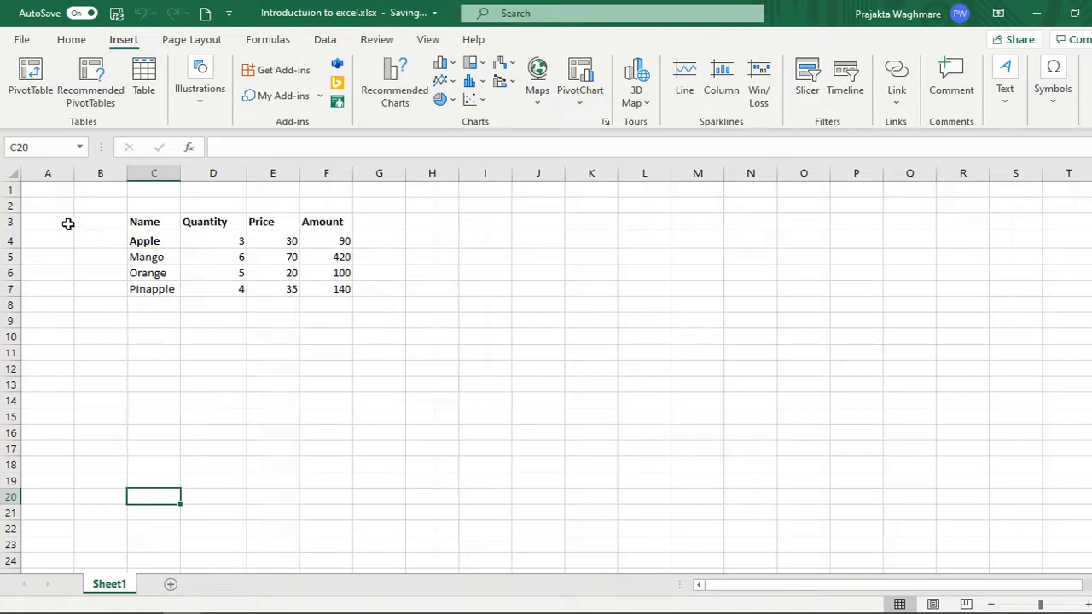
- Highlight the range A3:I21 around the fruit table, and add four new worksheets to the workbook
drag(68, 225, 469, 514)
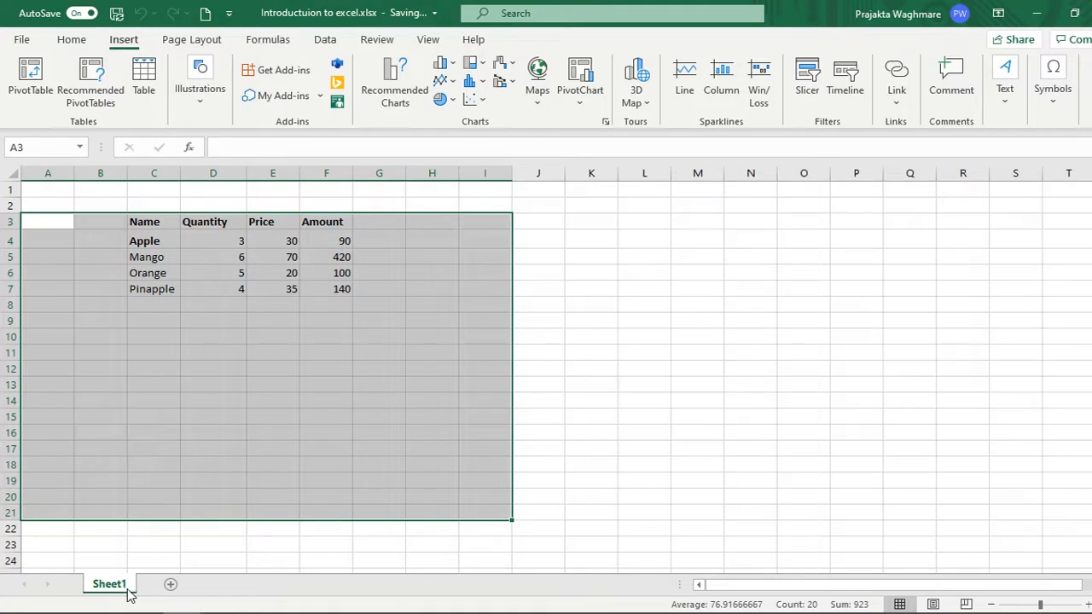
click(171, 585)
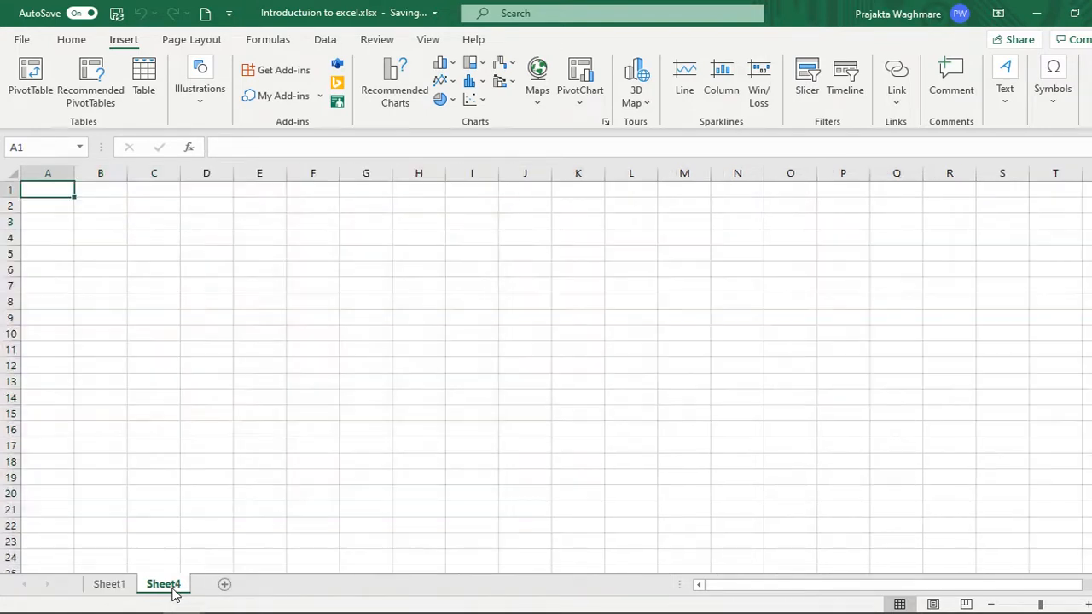
click(225, 590)
click(278, 587)
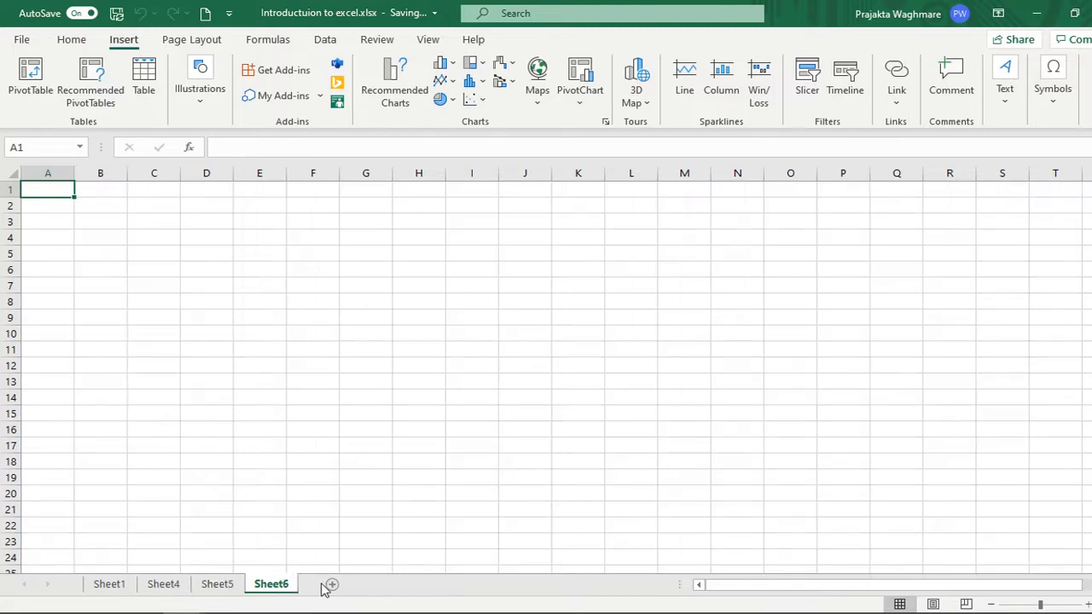
click(333, 585)
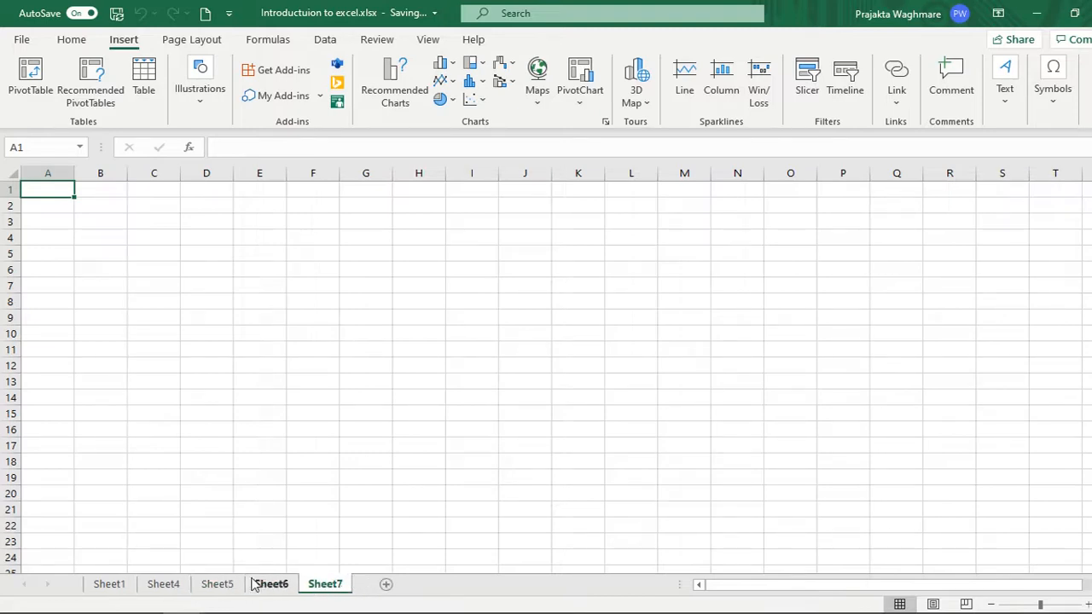
- Rename the Sheet4 worksheet as ABC
click(164, 587)
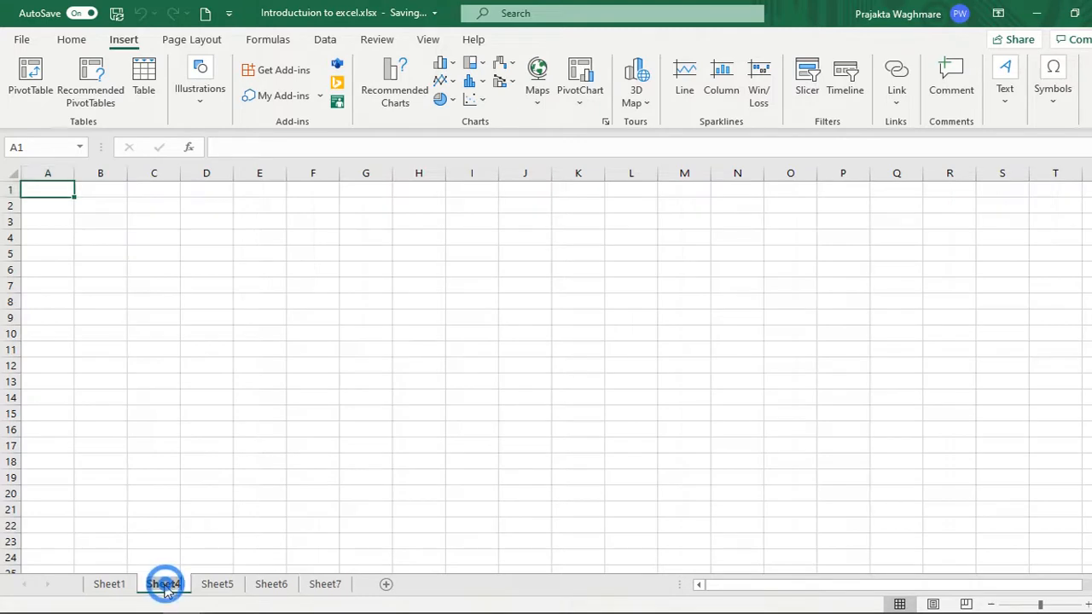
double_click(165, 586)
text(ABX)
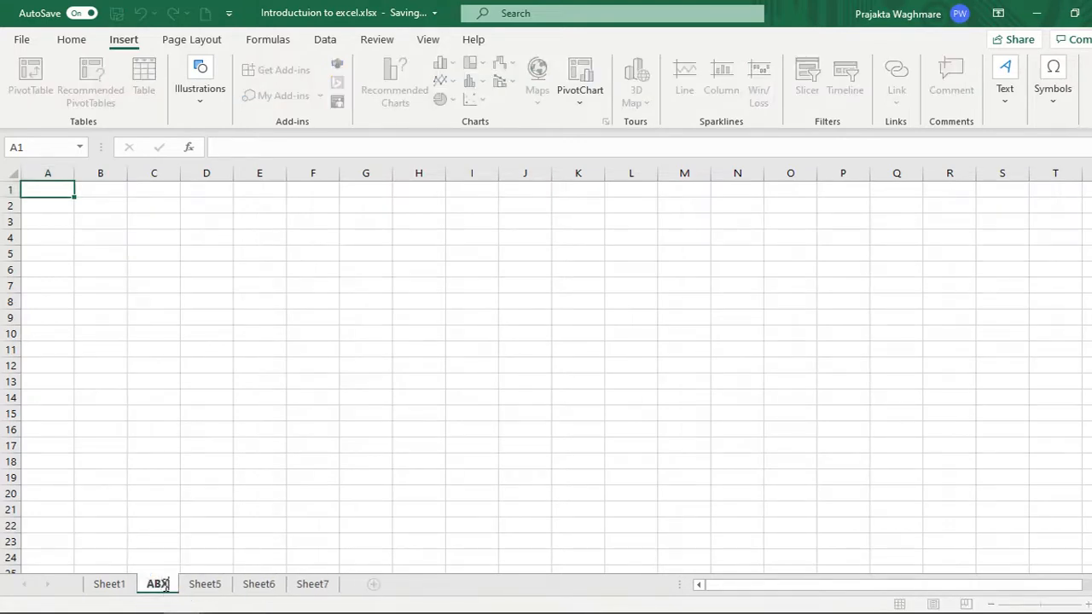
key(BackSpace)
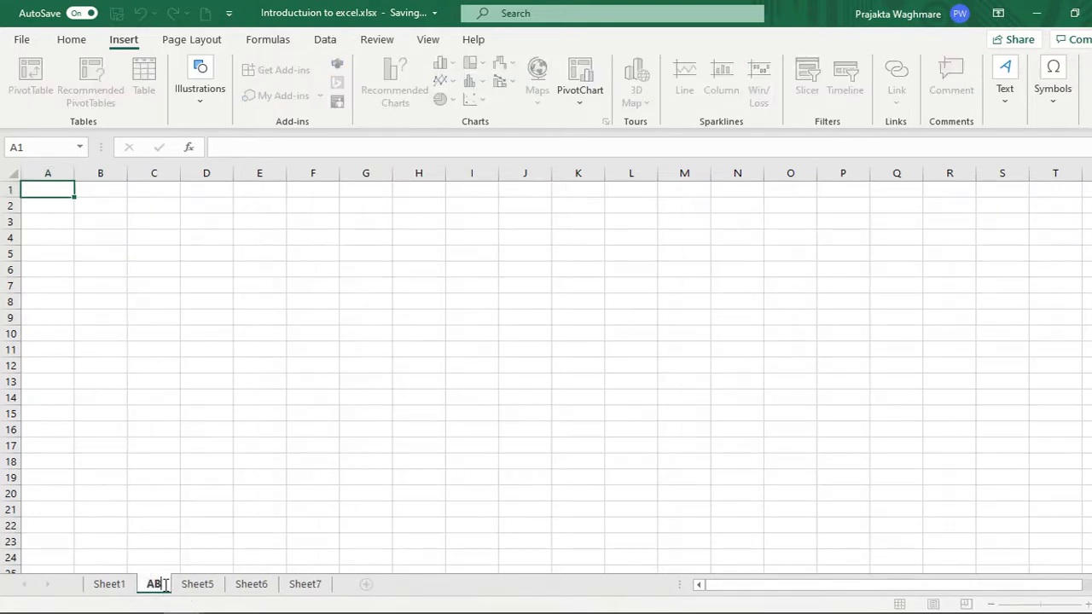
text(C)
key(Return)
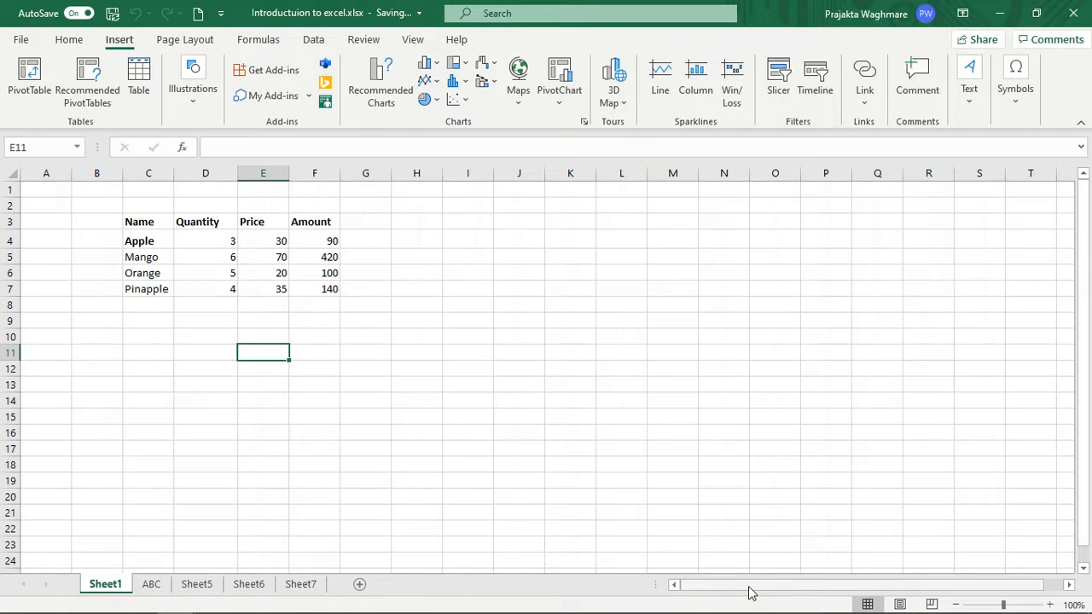
- Select the Amount values F4:F7 on Sheet1 to check their average, count and sum
mouse_move(750, 593)
mouse_down()
mouse_move(782, 595)
mouse_move(743, 592)
mouse_up()
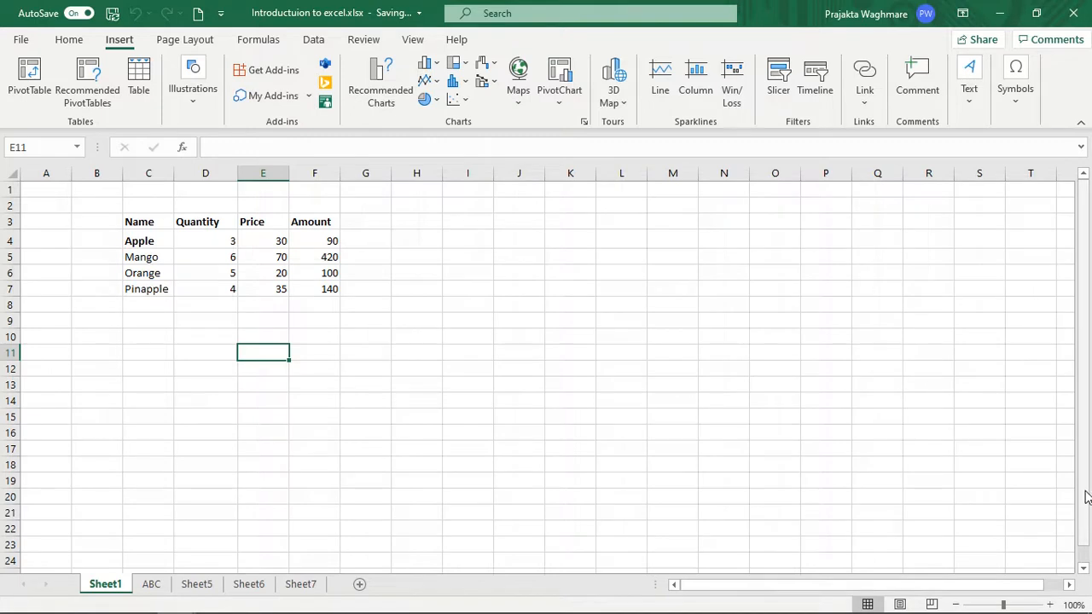
drag(1085, 478, 1085, 442)
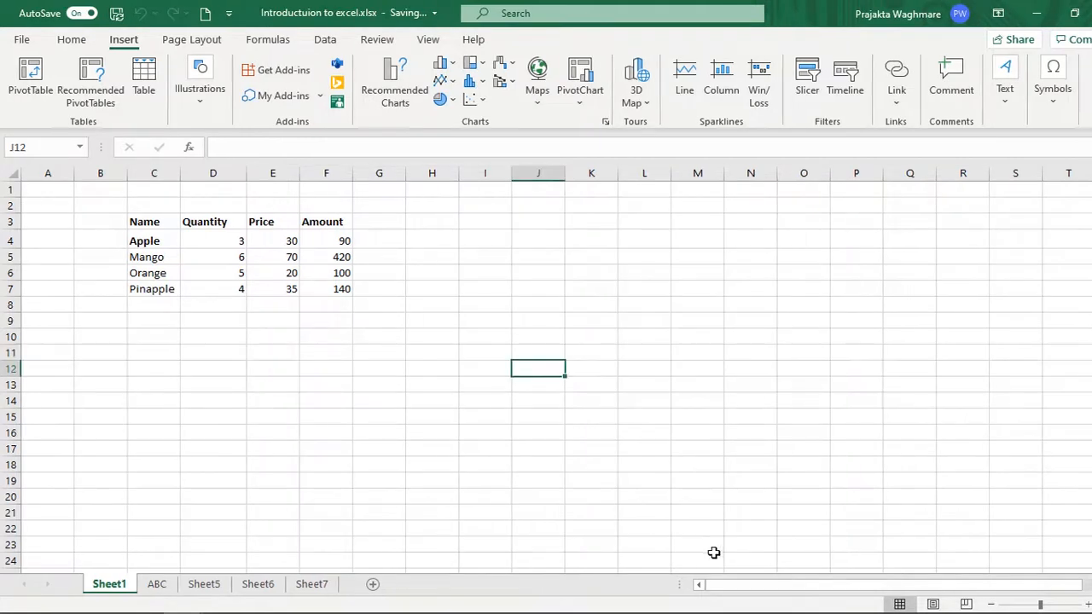
click(333, 244)
drag(333, 246, 326, 291)
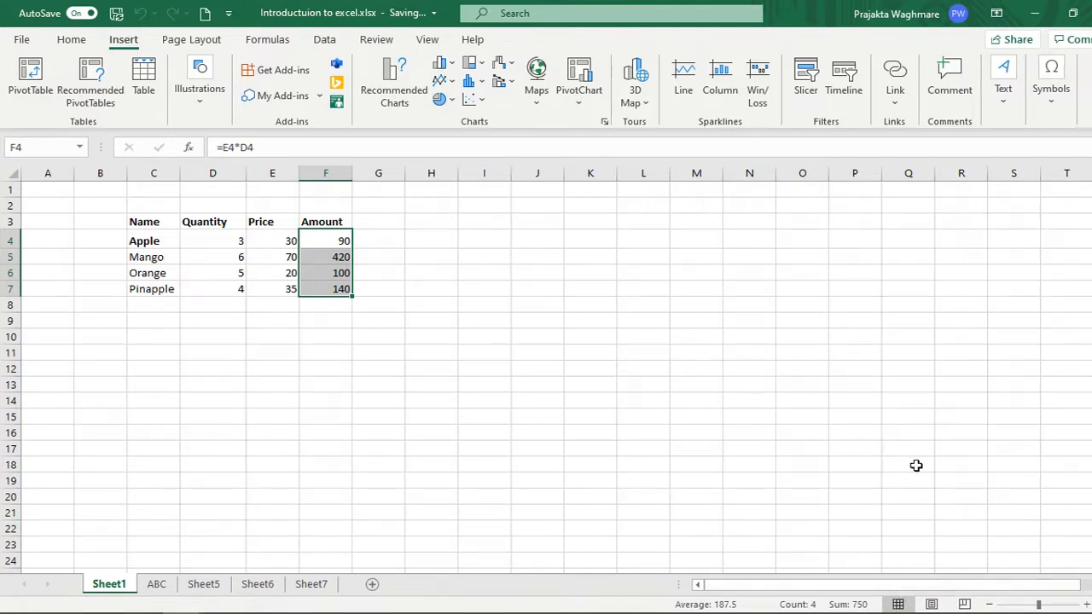
- Switch Sheet1 to Page Layout view and compare the fruit table's page with the blank page beside it
click(931, 604)
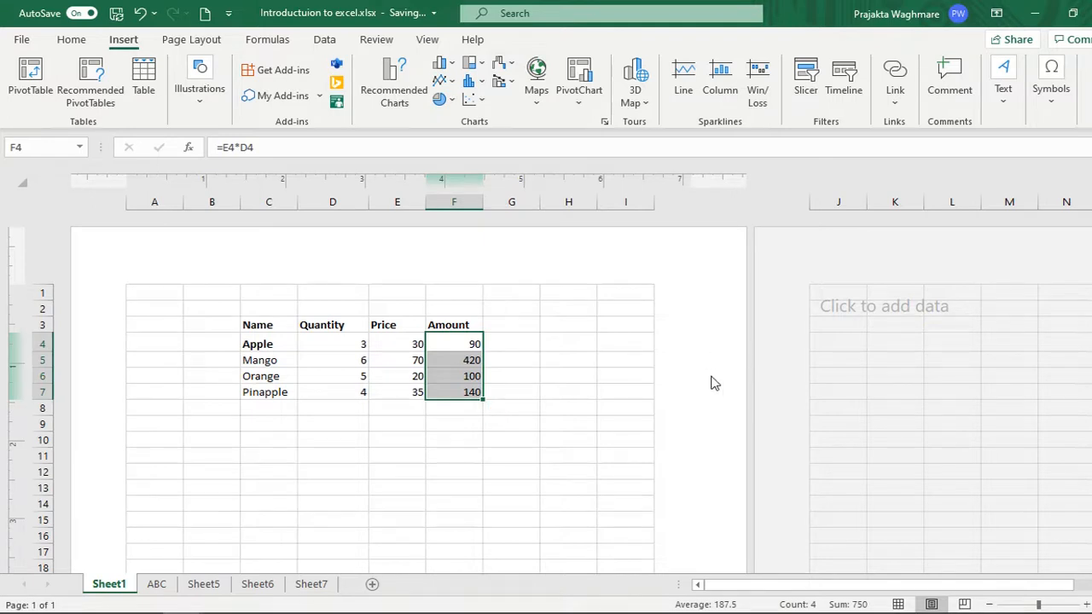
scroll(409, 384, down, 2)
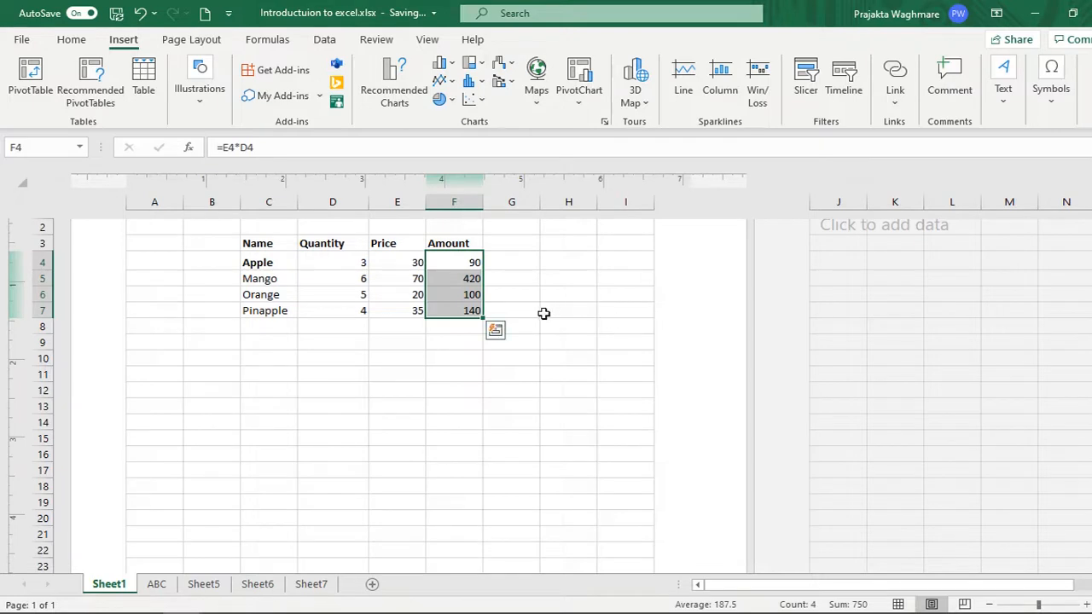
drag(384, 416, 870, 358)
click(870, 358)
click(1021, 367)
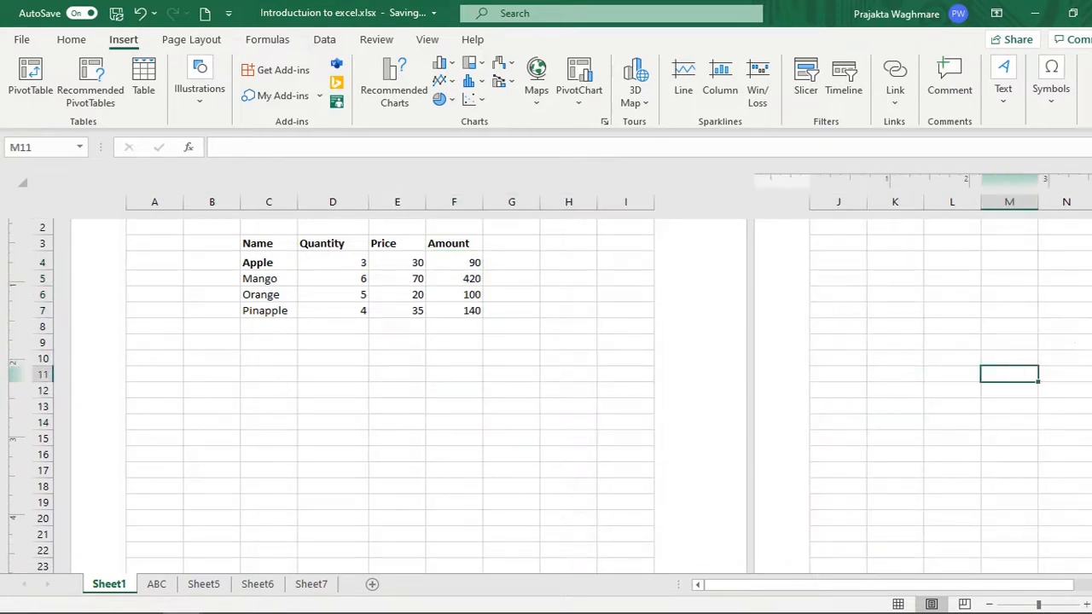
click(391, 356)
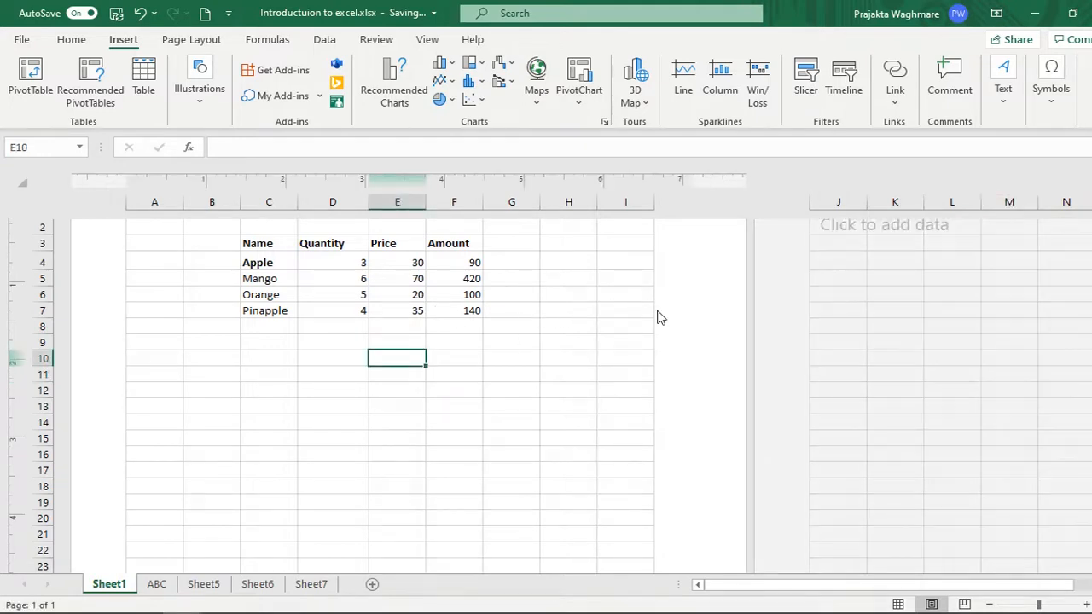
click(880, 330)
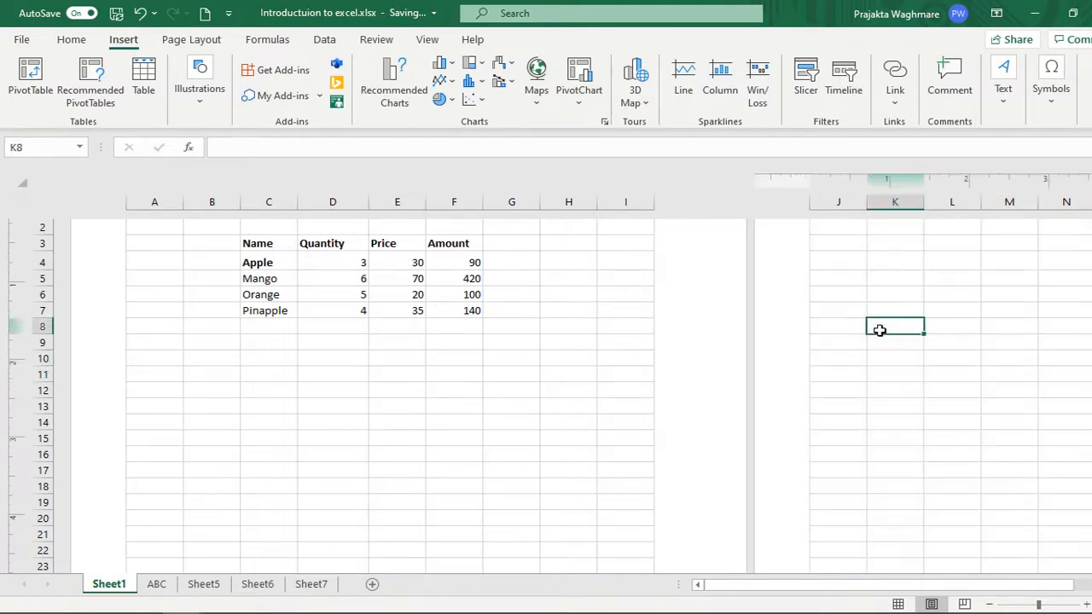
scroll(1049, 247, up, 2)
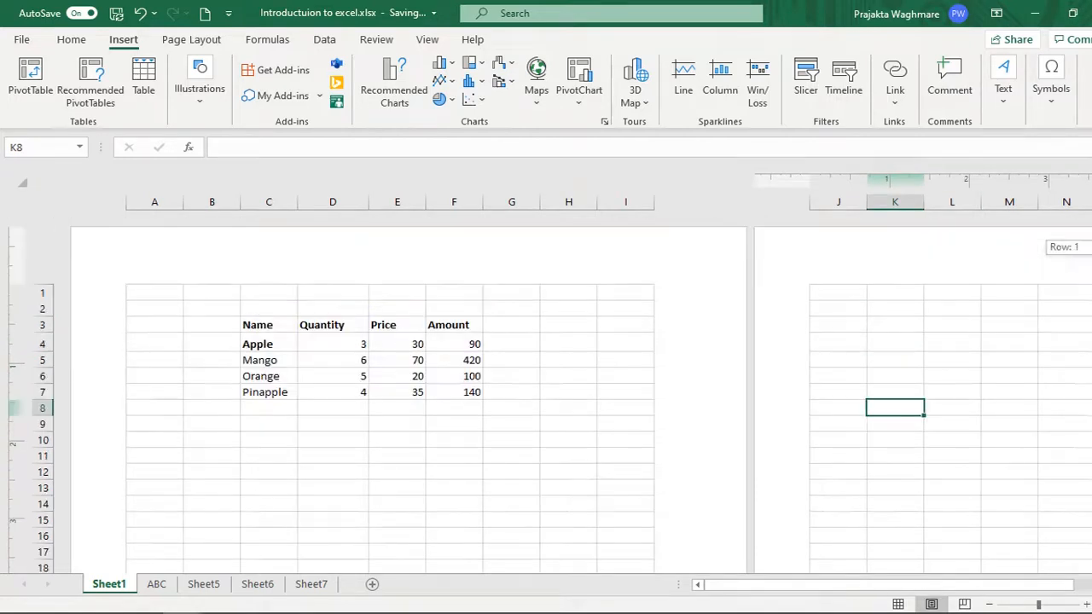
- Highlight the cell area of the first page around the fruit table, and finish with cell F10 selected
click(163, 300)
drag(163, 300, 619, 551)
click(505, 371)
click(460, 440)
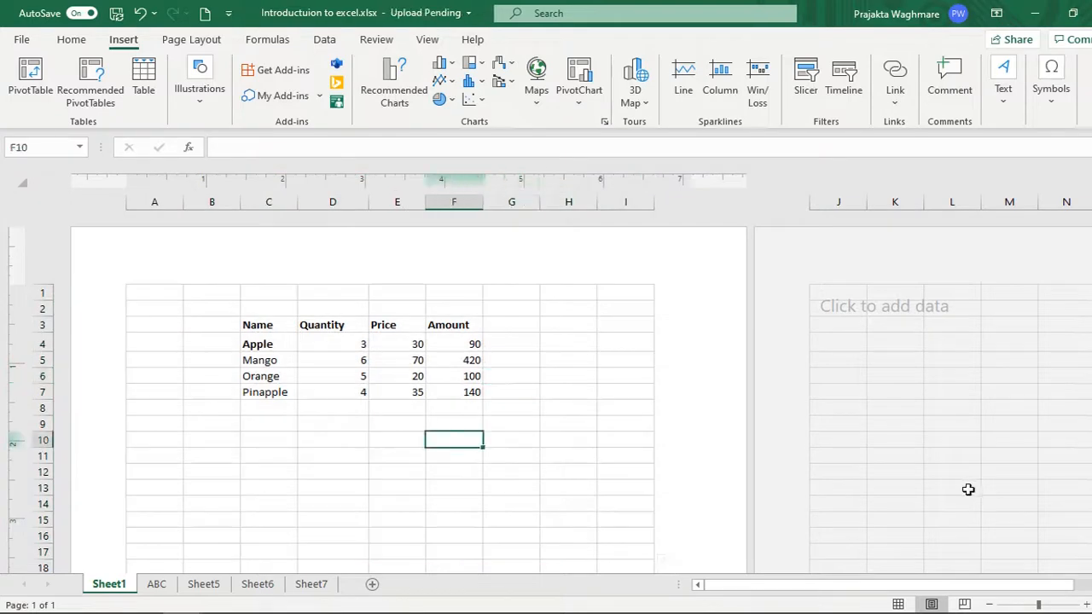
- Switch to Page Break Preview and select B2:F7 inside the page, comparing it with cells outside the page border
click(966, 604)
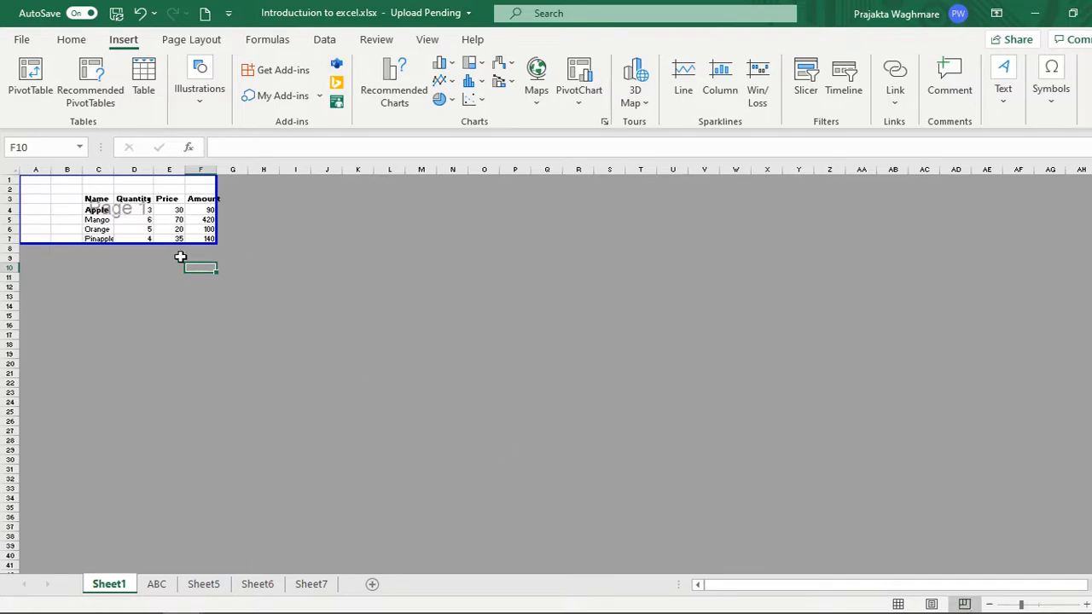
click(71, 196)
drag(71, 195, 206, 239)
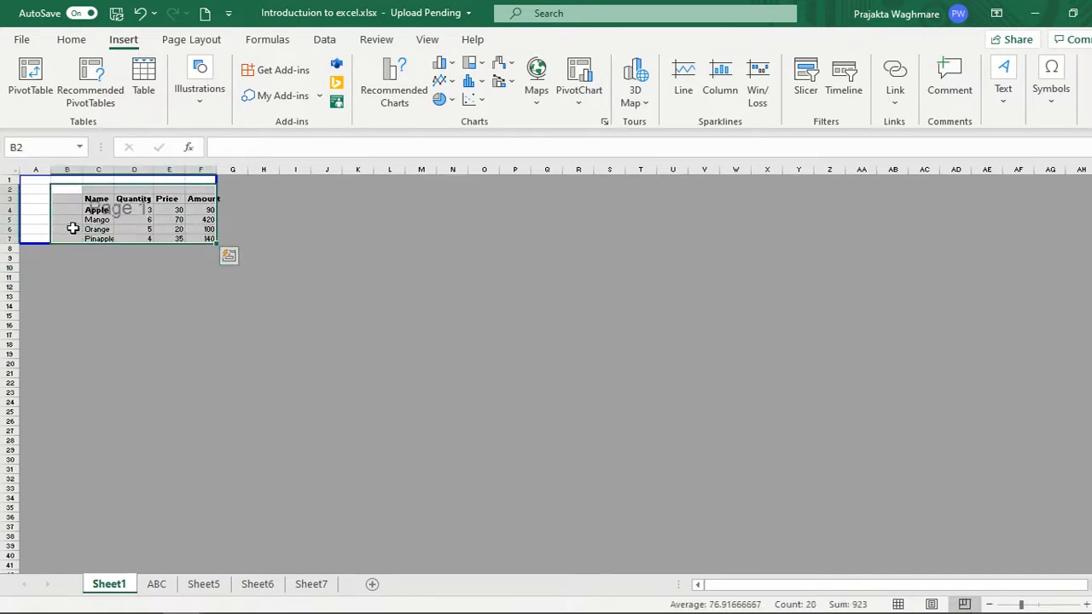
click(207, 179)
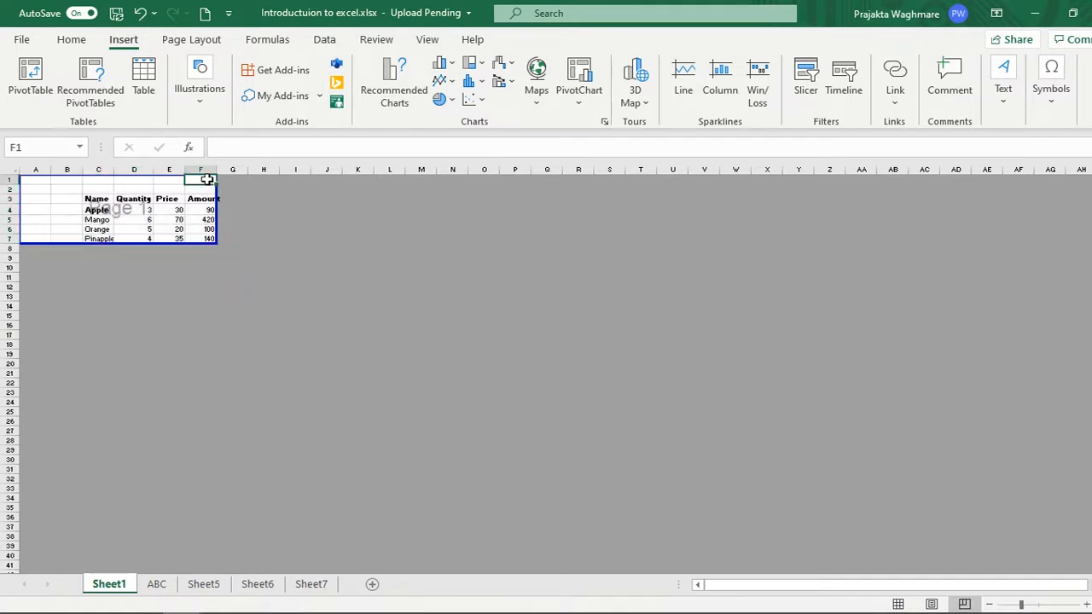
click(277, 236)
click(245, 380)
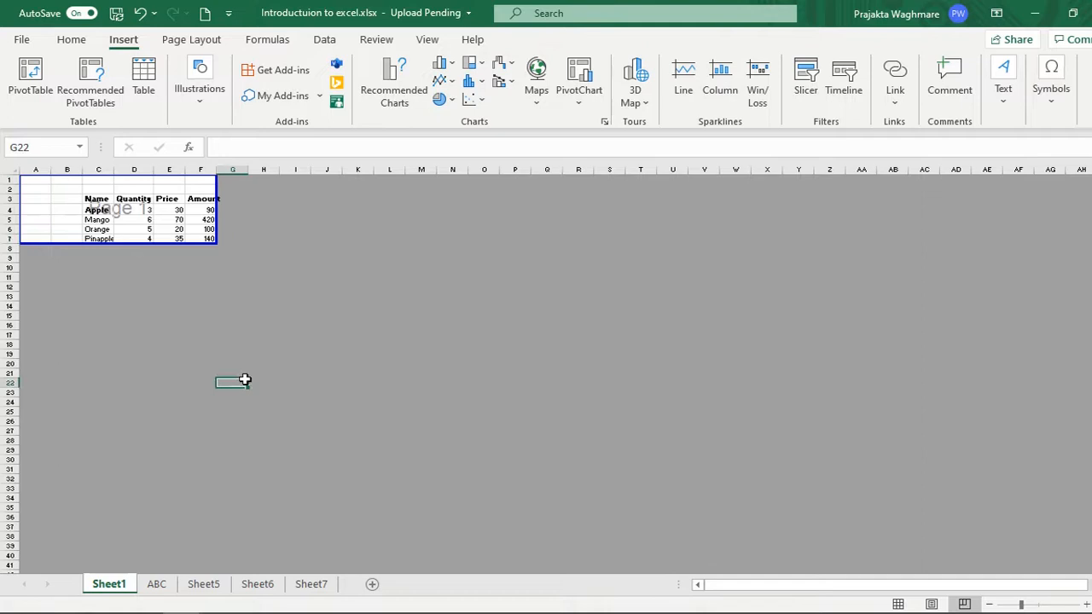
click(74, 305)
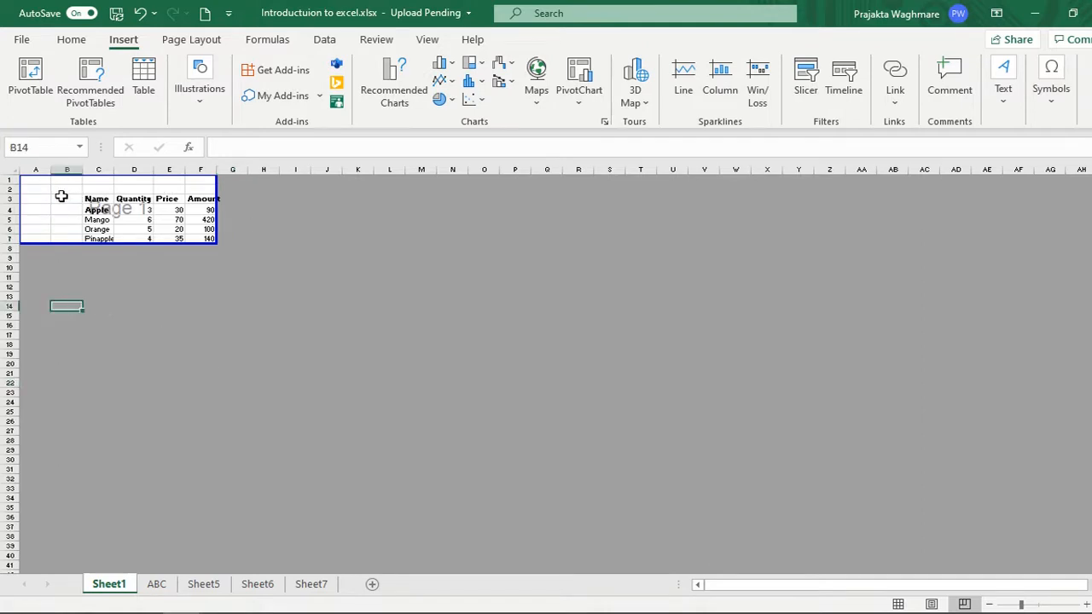
click(272, 216)
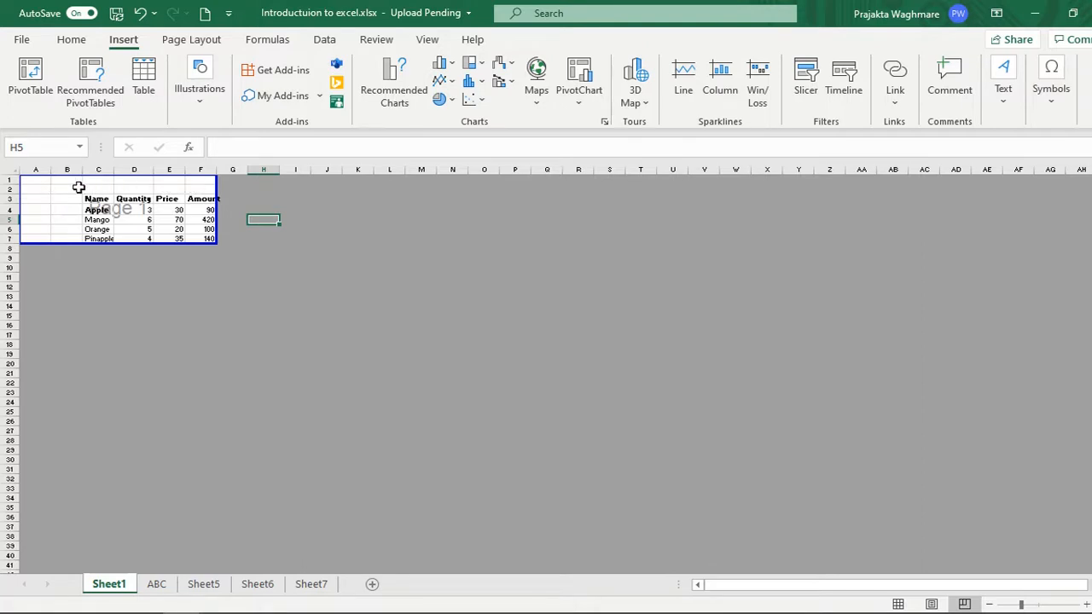
- Select A2:A4 and column F to show the page's extent, and return the sheet to Normal view
click(42, 183)
drag(42, 184, 158, 197)
click(45, 186)
drag(46, 186, 48, 213)
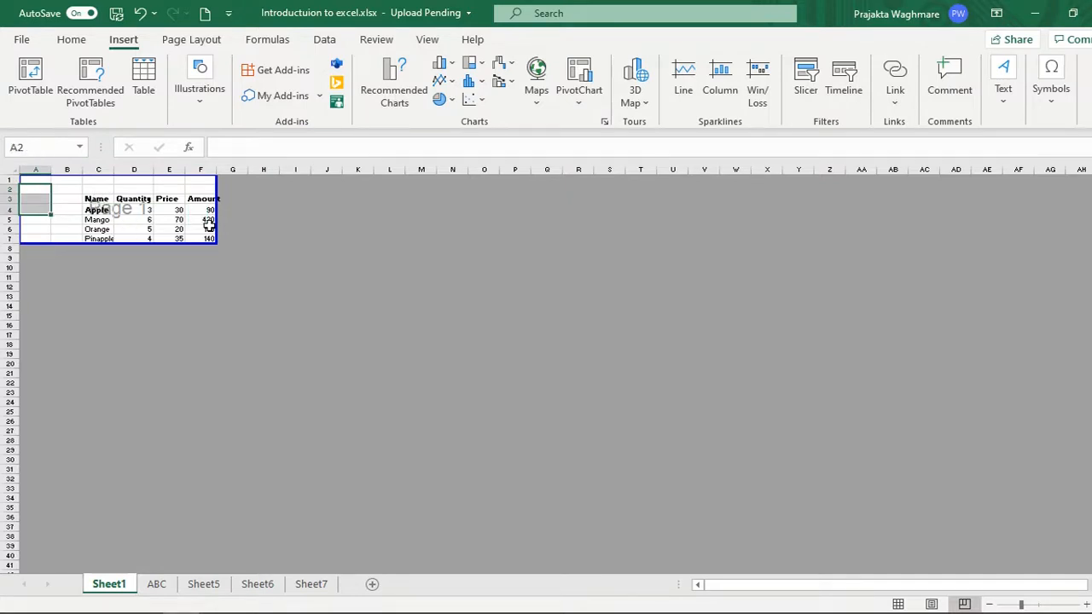
click(201, 169)
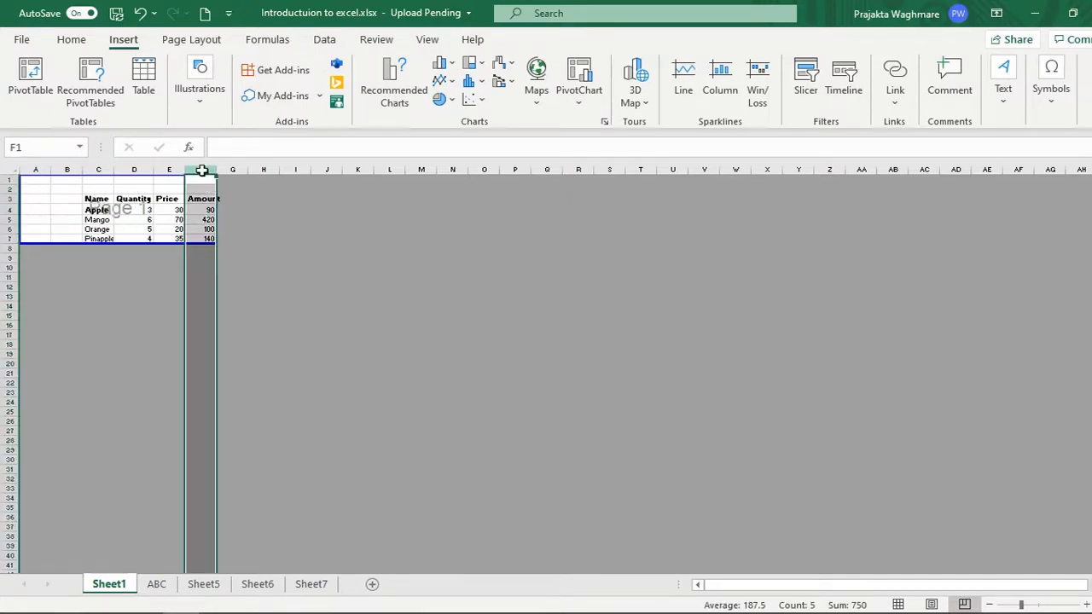
mouse_move(12, 235)
mouse_down()
mouse_move(14, 227)
mouse_move(12, 236)
mouse_up()
click(424, 304)
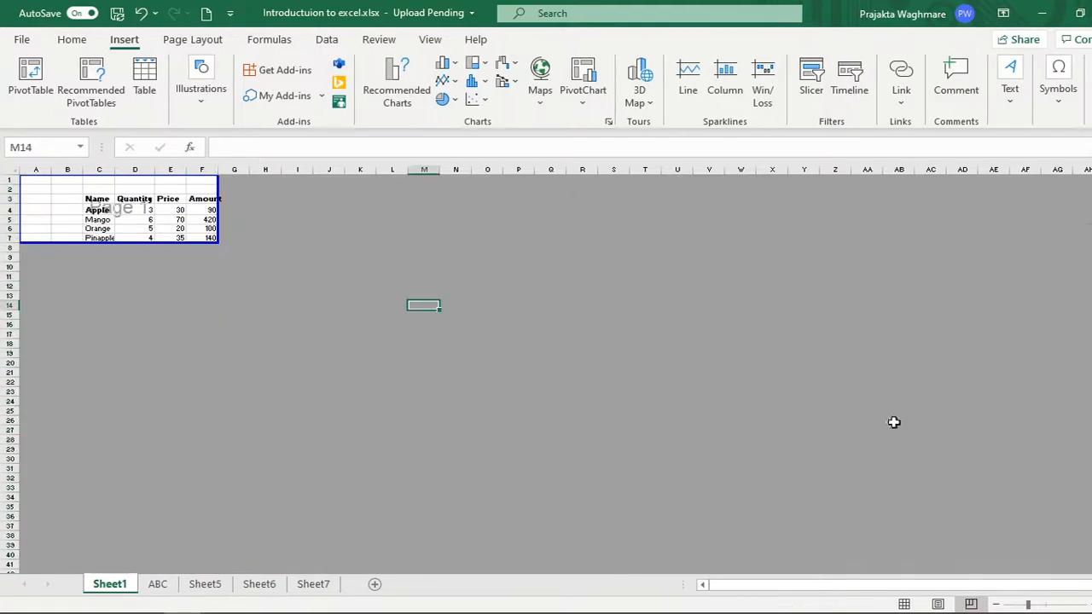
click(903, 604)
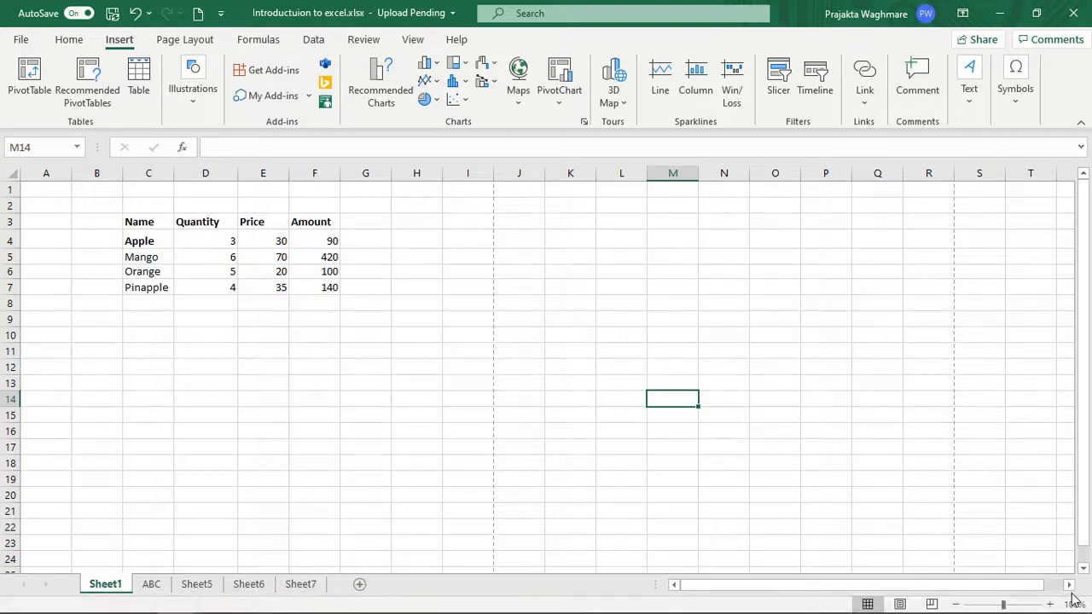
- Zoom the worksheet out to 60% and 41%, and restore it to 100%
click(955, 604)
click(955, 604)
click(955, 604)
click(955, 604)
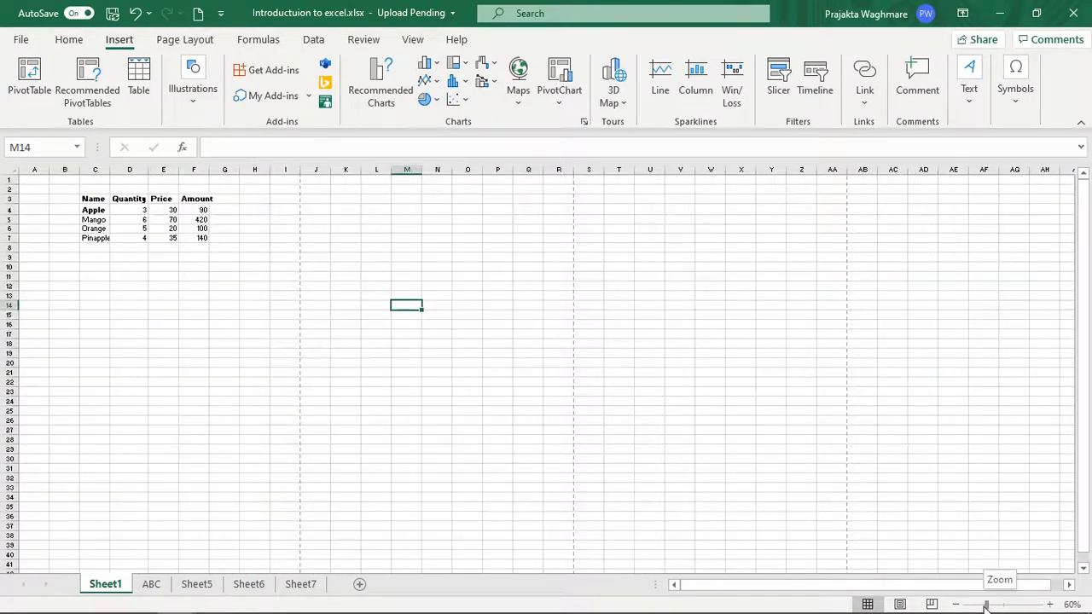
drag(985, 606, 978, 605)
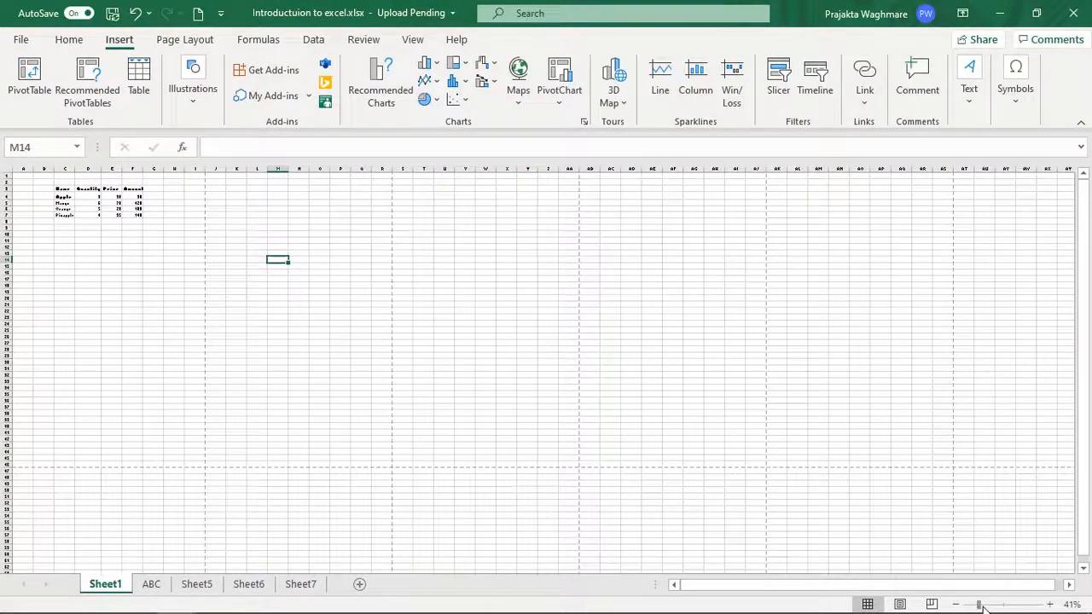
drag(981, 605, 1028, 605)
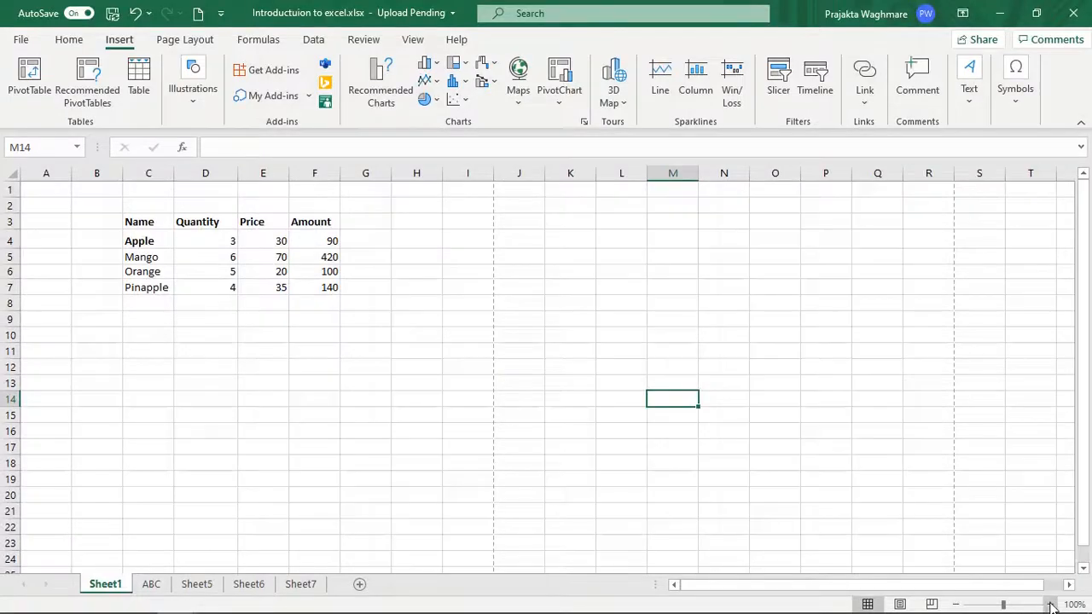
- Enlarge the worksheet view to 180% and bring it back to 100%
click(1050, 605)
click(1050, 605)
click(1050, 604)
click(1050, 605)
click(1050, 605)
click(1049, 604)
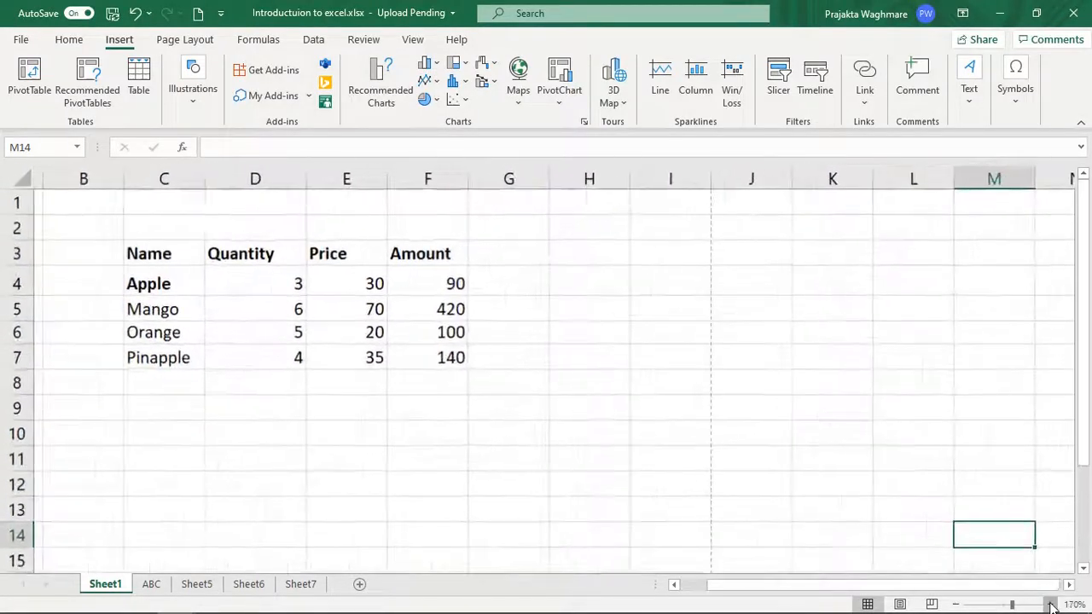
click(1050, 605)
click(1050, 605)
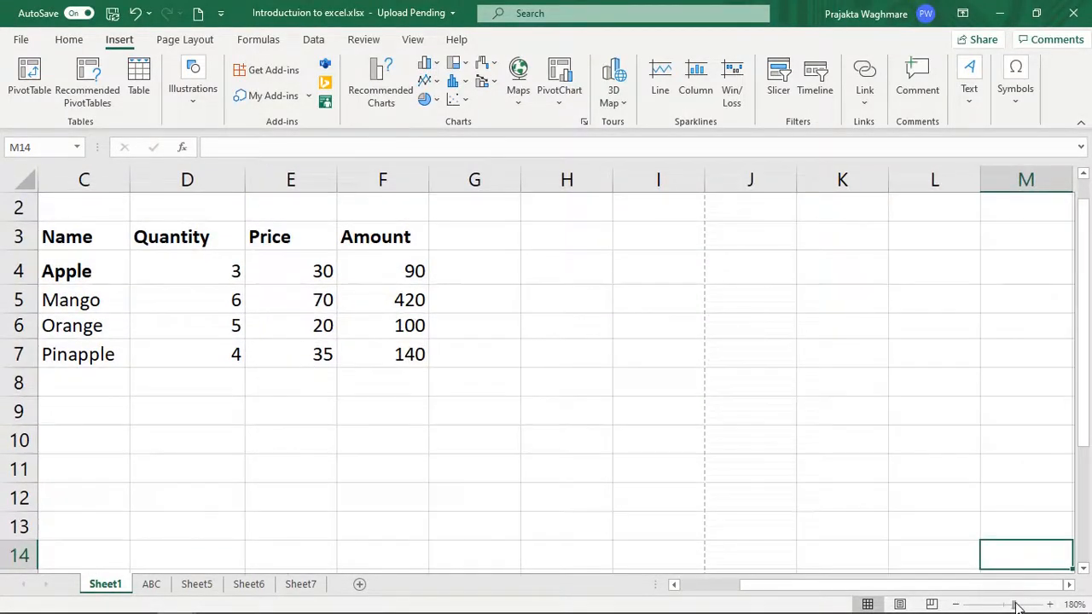
drag(1020, 605, 1007, 606)
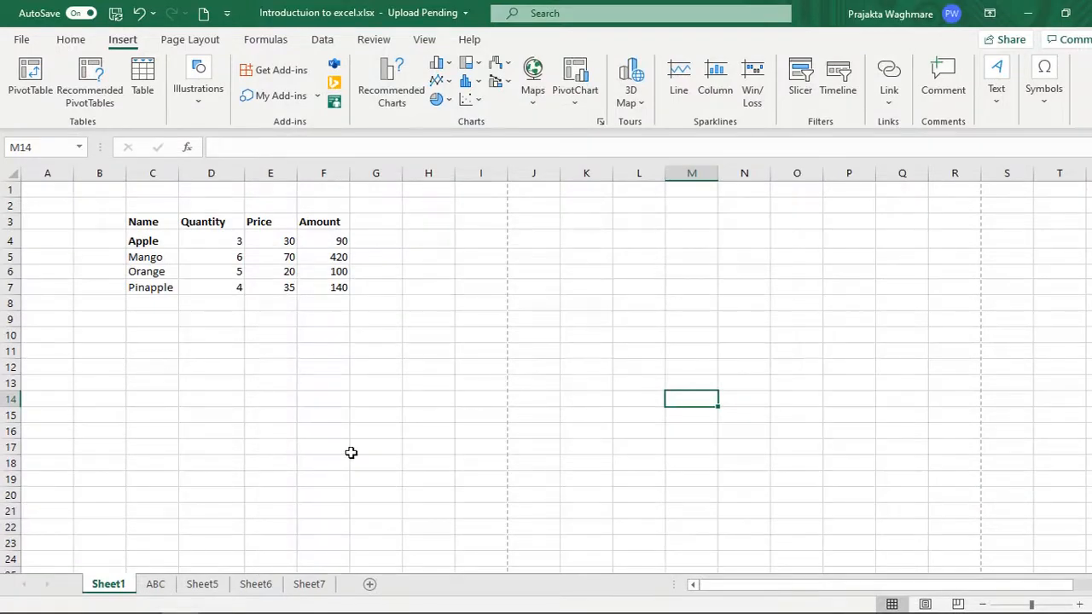
click(334, 428)
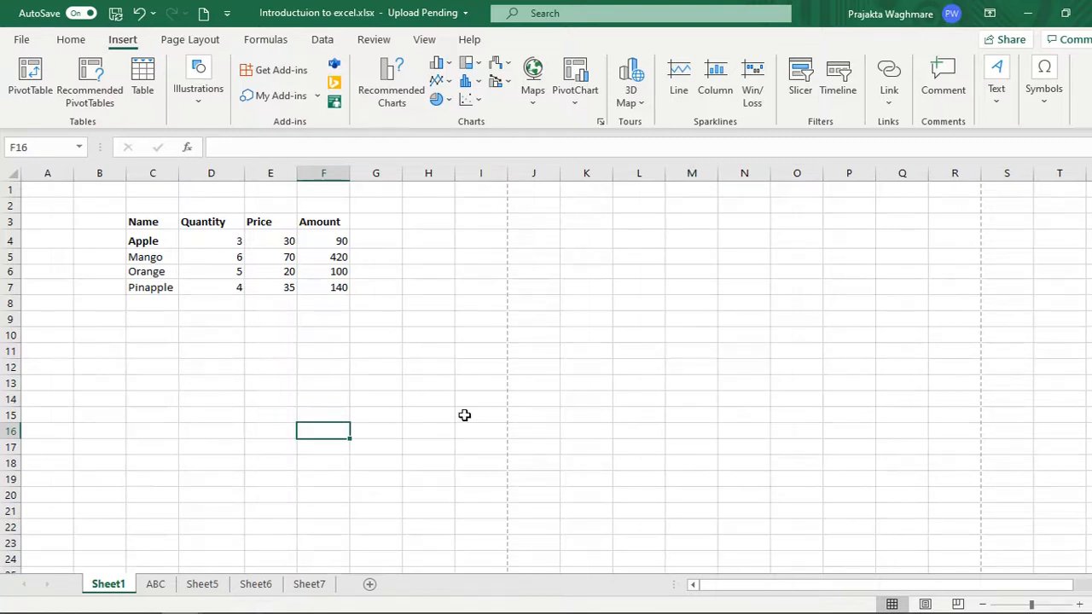
click(425, 391)
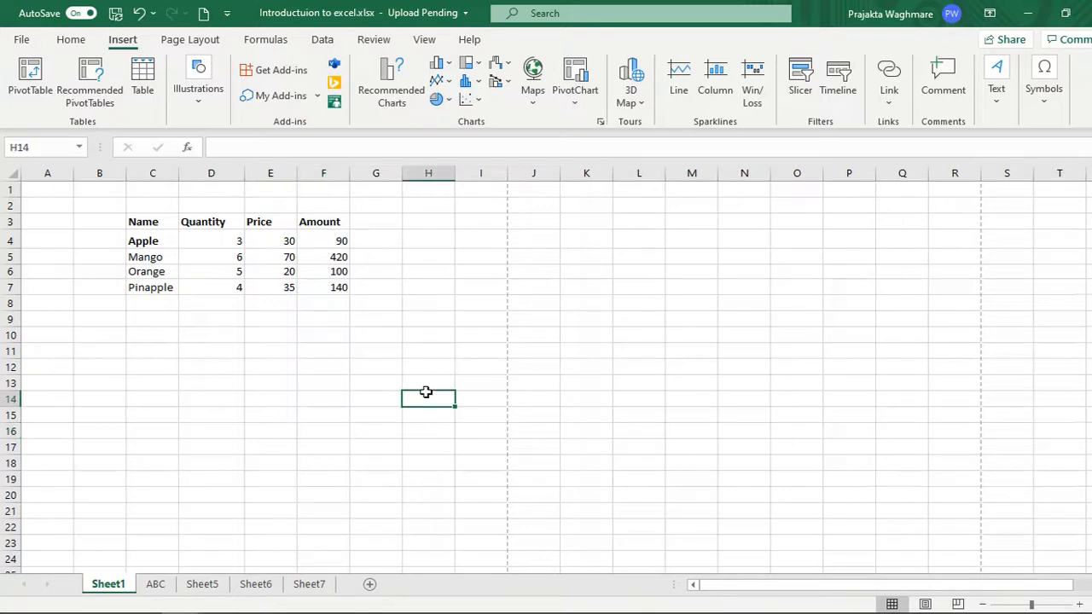